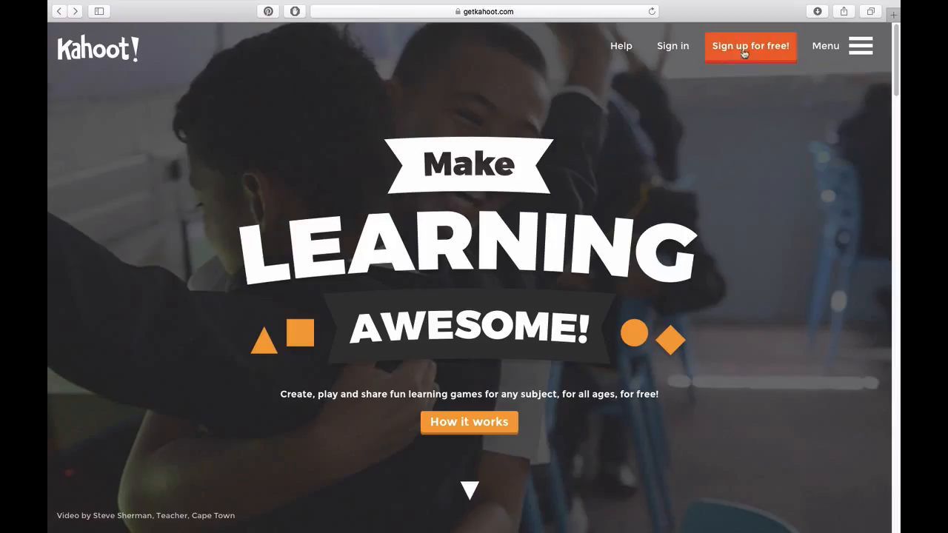
Step: Open Kahoot!'s free account sign-up page from the getkahoot.com header
{"action": "left_click", "coordinate": [741, 54]}
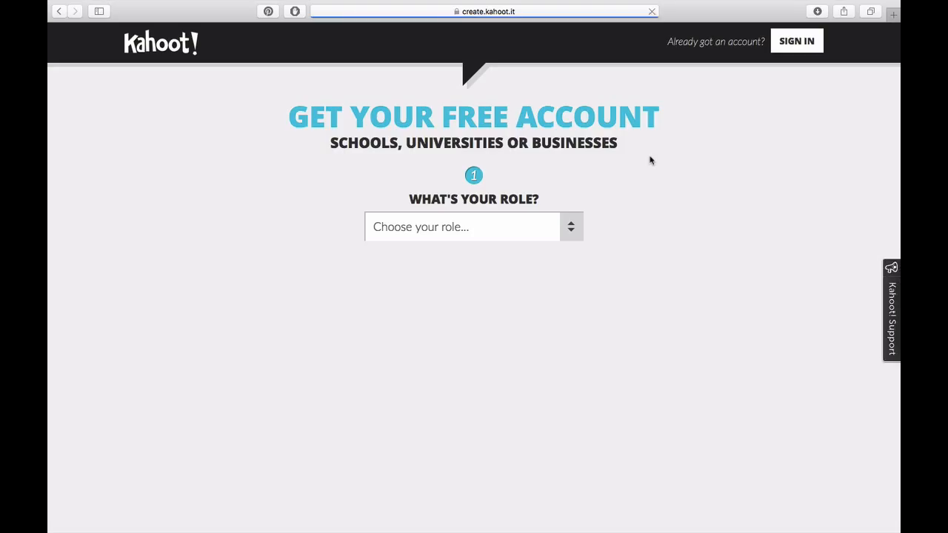
Step: Choose the teacher role, enter school 'SPH Pluit Village', and fill in the username
{"action": "left_click", "coordinate": [468, 234]}
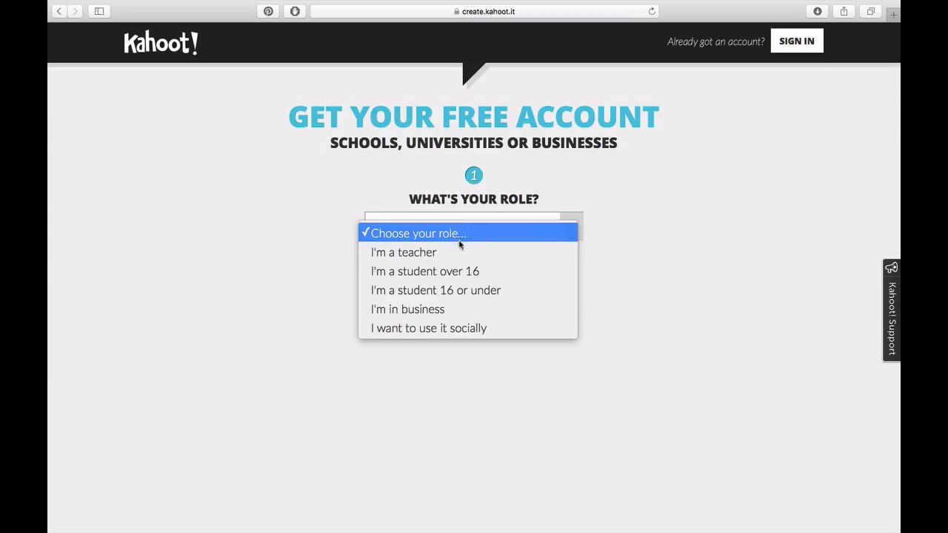
{"action": "left_click", "coordinate": [418, 253]}
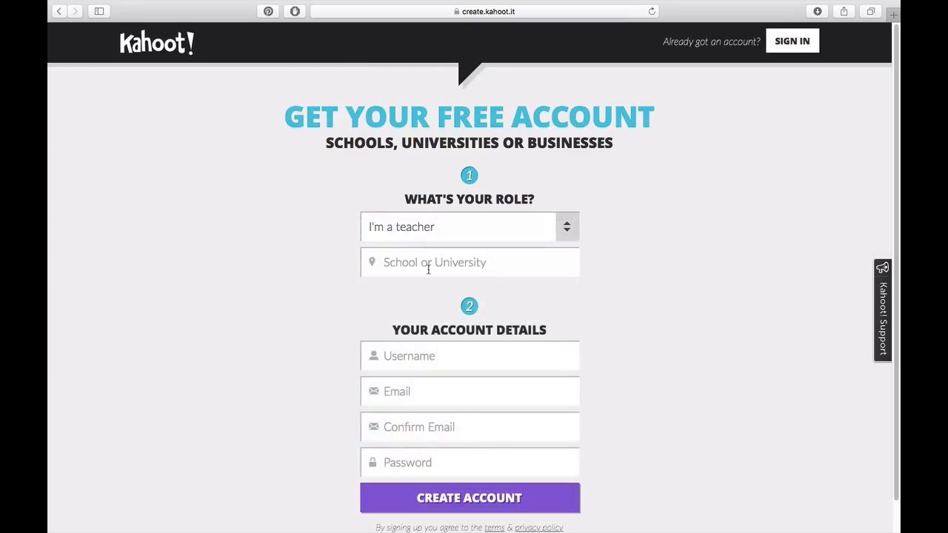
{"action": "left_click", "coordinate": [428, 270]}
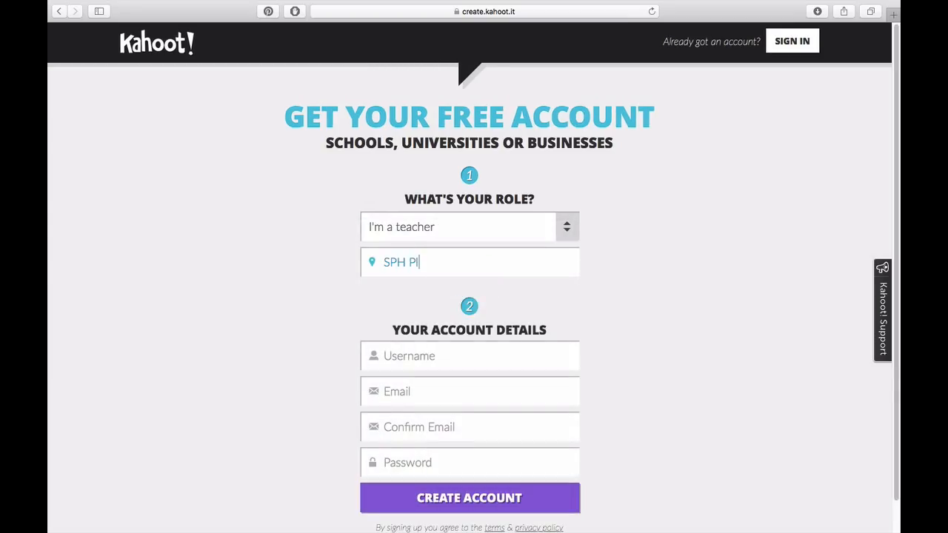
{"action": "key", "text": "Tab"}
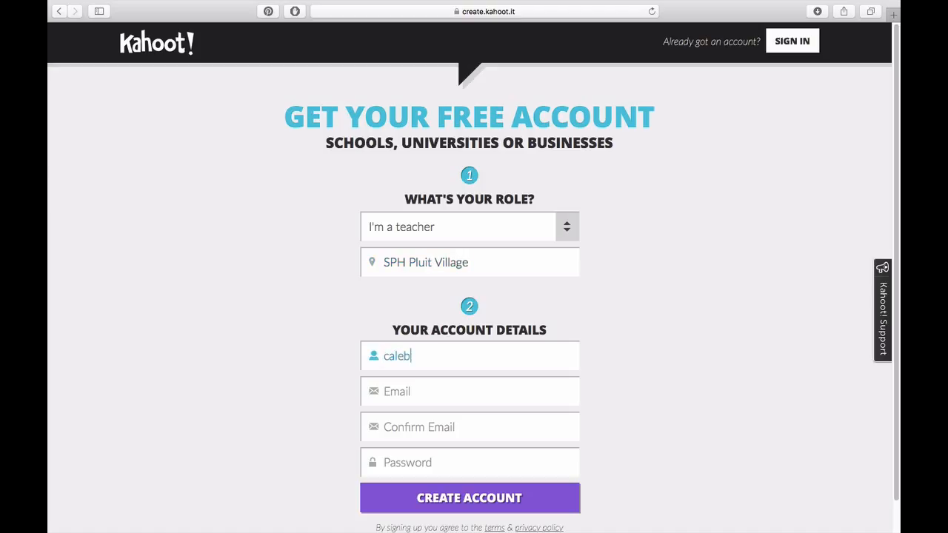
Step: Enter and confirm the email, set a password, create the account, and save the password
{"action": "key", "text": "Tab"}
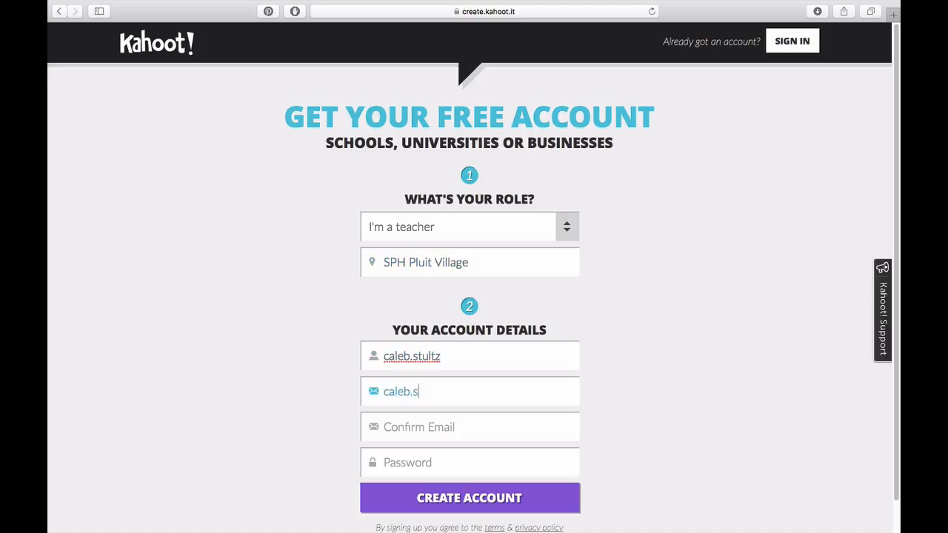
{"action": "key", "text": "Tab"}
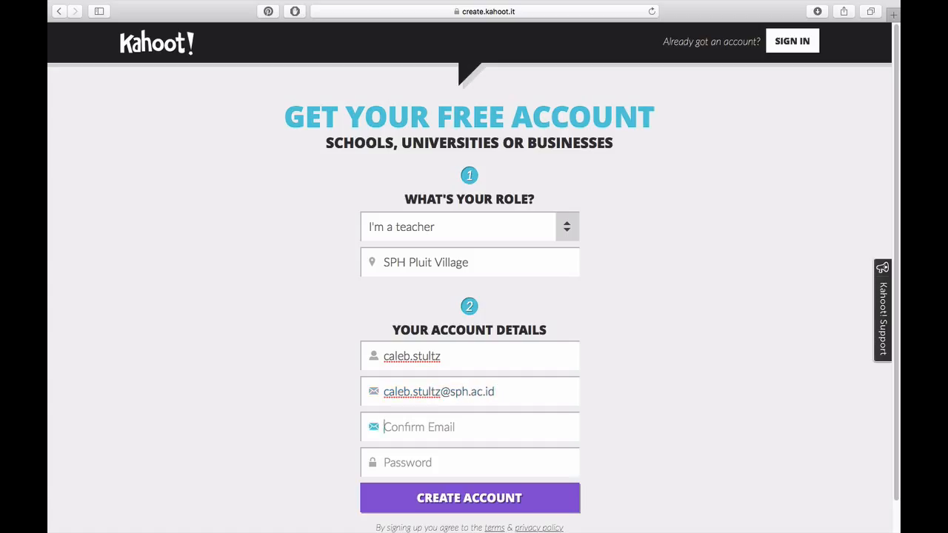
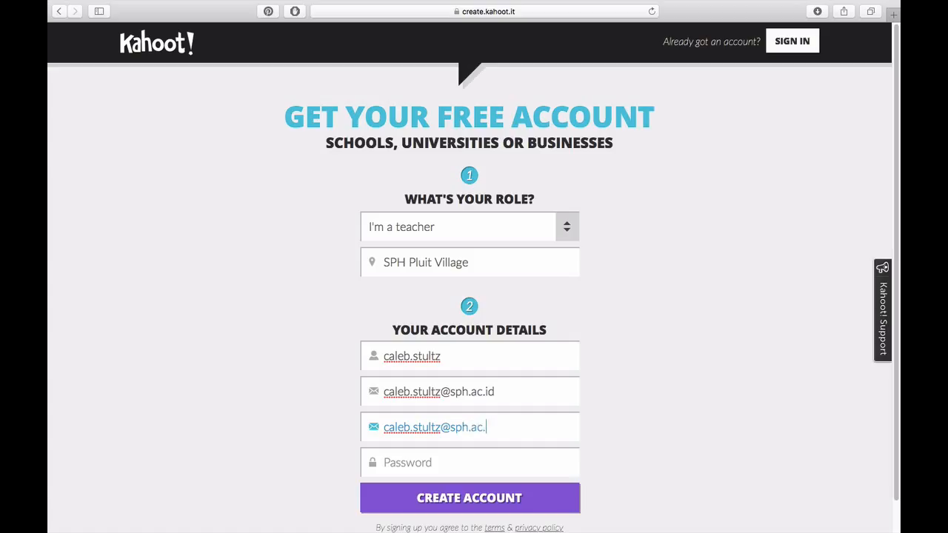
{"action": "key", "text": "Tab"}
{"action": "type", "text": "•"}
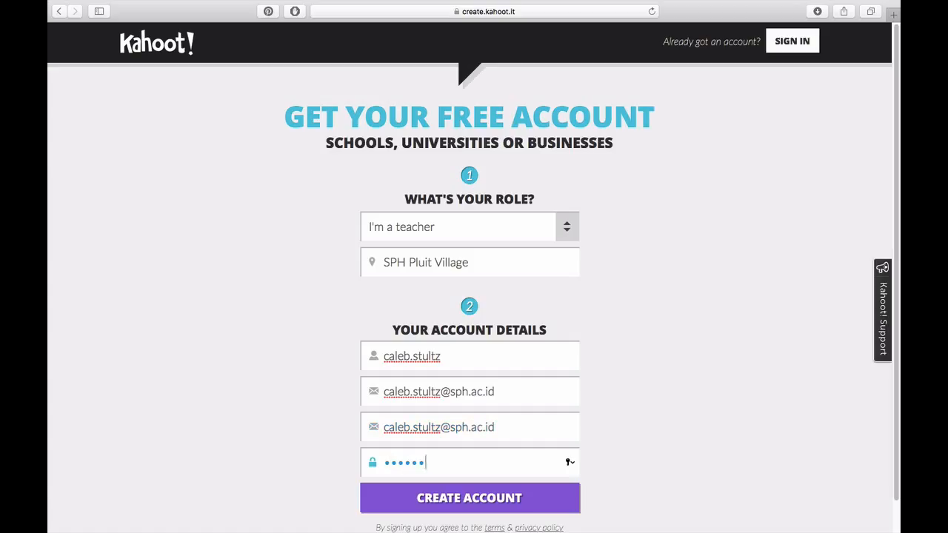
{"action": "type", "text": "•••••••••••"}
{"action": "left_click", "coordinate": [483, 502]}
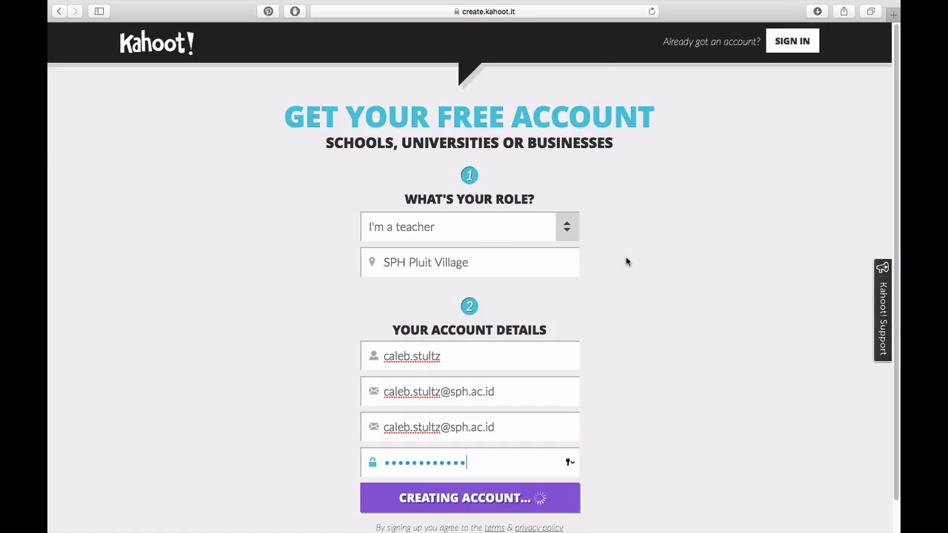
{"action": "left_click", "coordinate": [544, 84]}
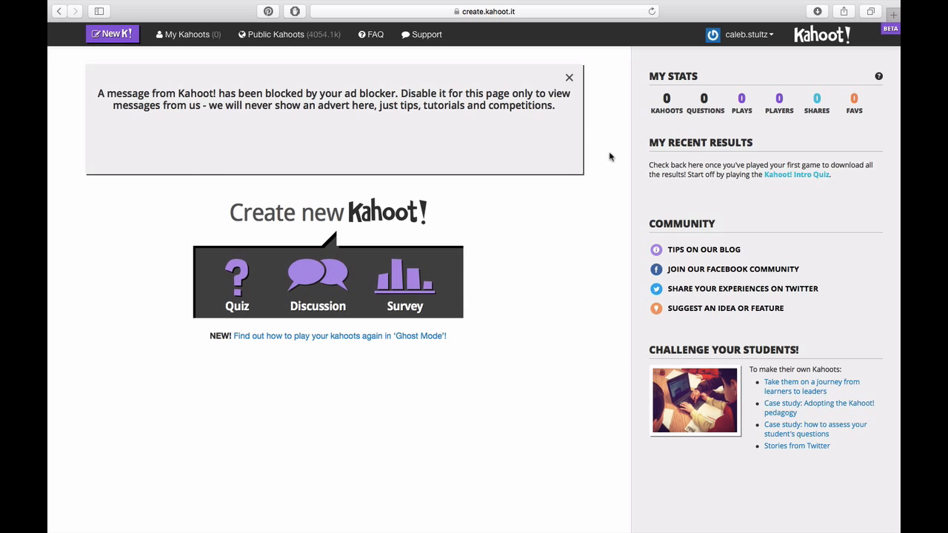
Step: Dismiss the ad-blocker notice and start a new quiz named 'SPH PD Kahoot Demonstration'
{"action": "left_click", "coordinate": [569, 77]}
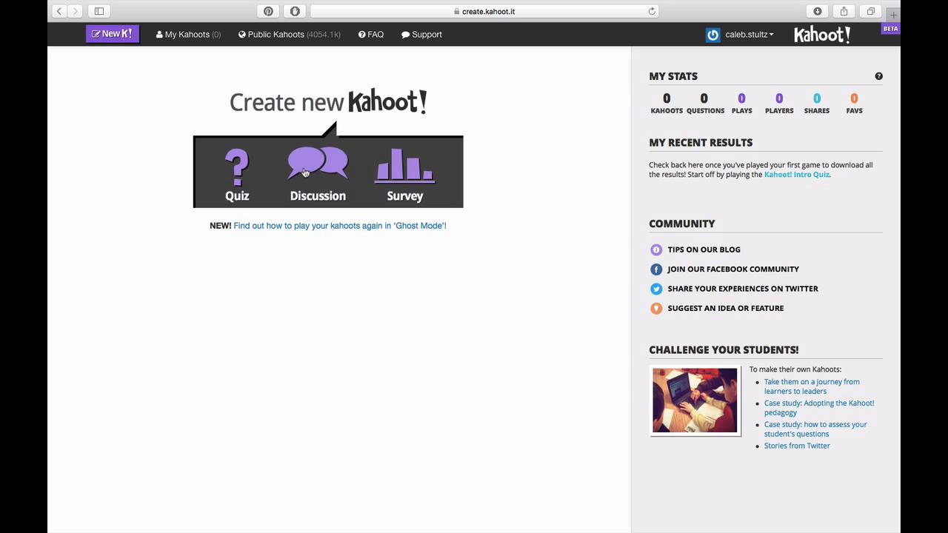
{"action": "left_click", "coordinate": [239, 172]}
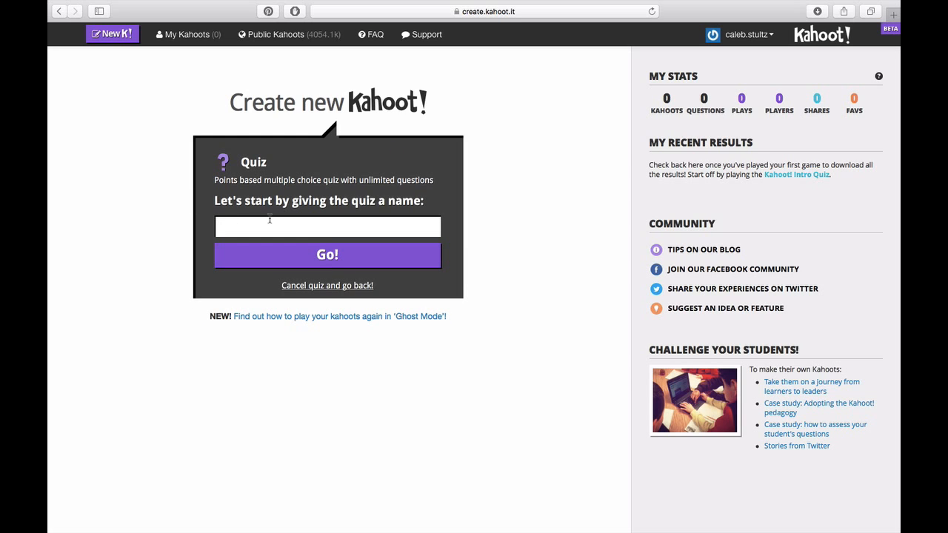
{"action": "left_click", "coordinate": [270, 226]}
{"action": "type", "text": "SPH PD Kahoot Demonstration"}
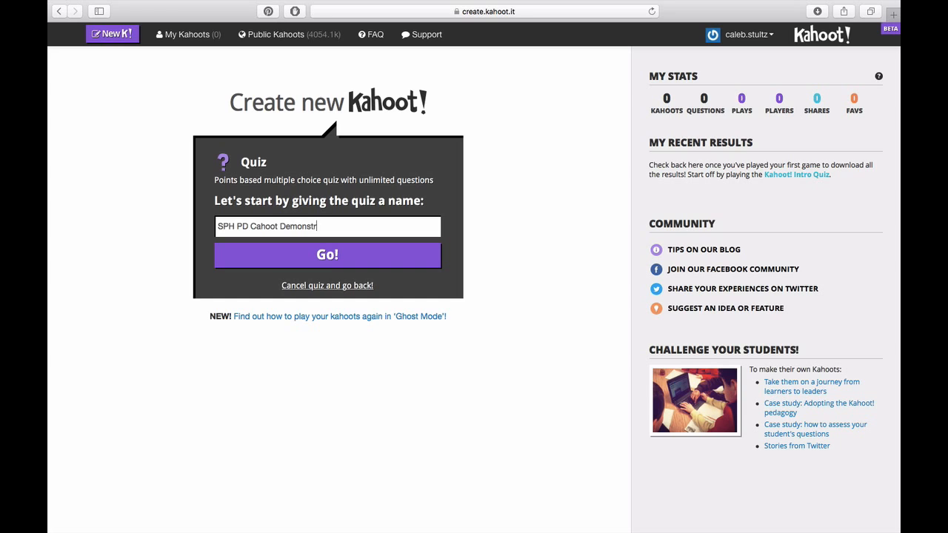
{"action": "left_click", "coordinate": [257, 228]}
{"action": "key", "text": "BackSpace"}
{"action": "type", "text": "K"}
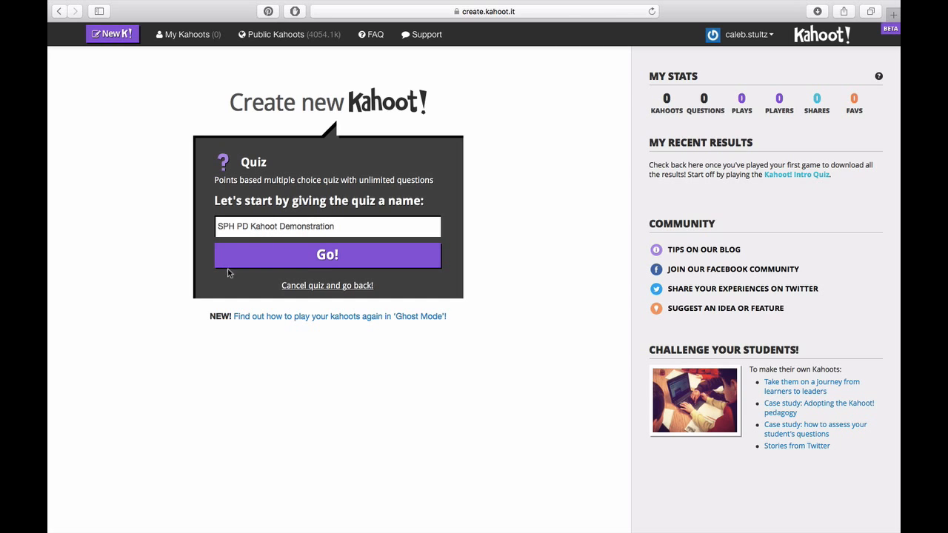
{"action": "left_click", "coordinate": [327, 265]}
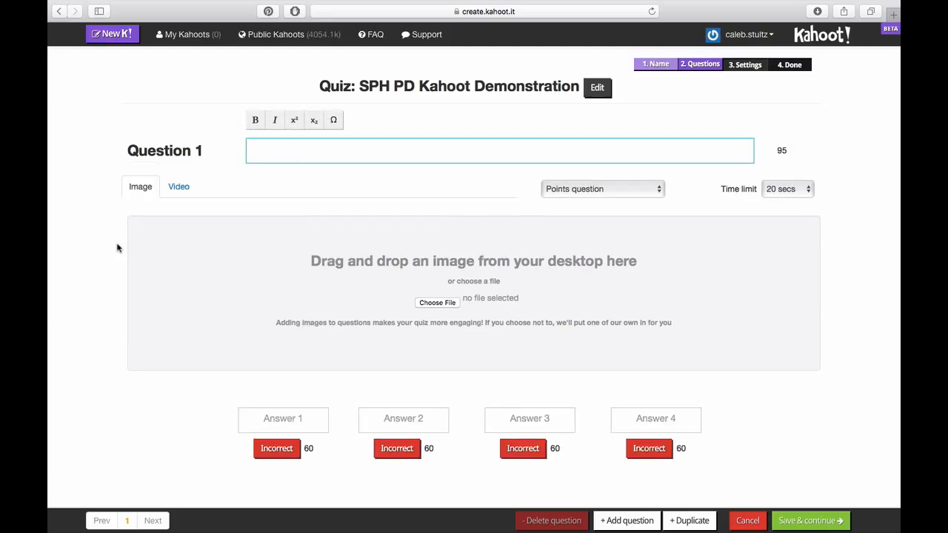
Step: Write Question 1 asking where the presenter is originally from
{"action": "type", "text": "Where is m"}
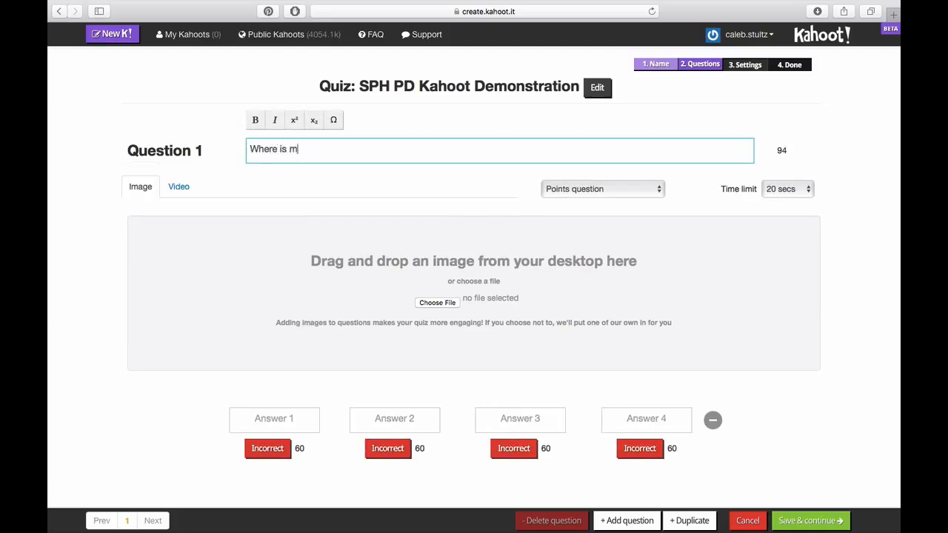
{"action": "type", "text": "r. S"}
{"action": "key", "text": "BackSpace"}
{"action": "type", "text": "Caleb originally f"}
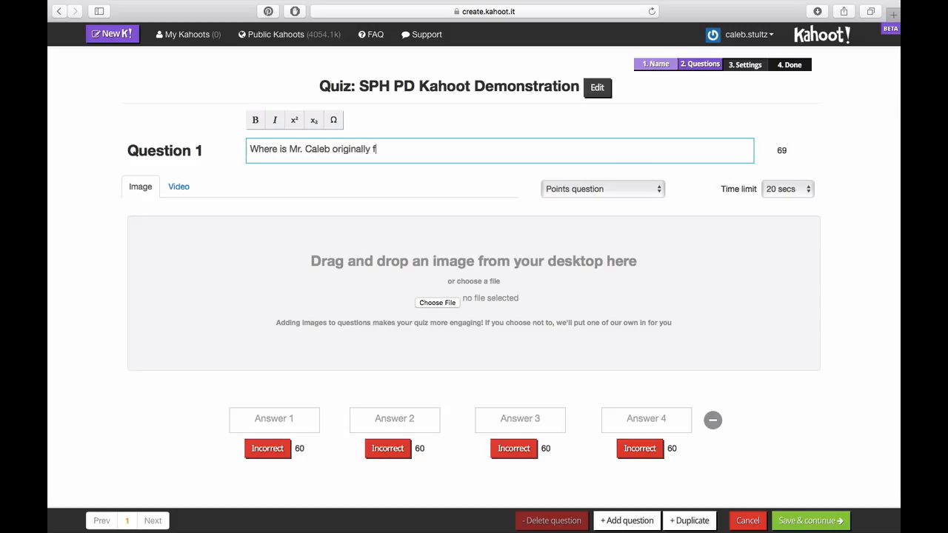
{"action": "type", "text": "rom?"}
{"action": "left_click", "coordinate": [105, 286]}
Step: Add answers Chicago, Portland, Tampa and Jakarta, mark Portland correct, and add another question
{"action": "left_click", "coordinate": [284, 422]}
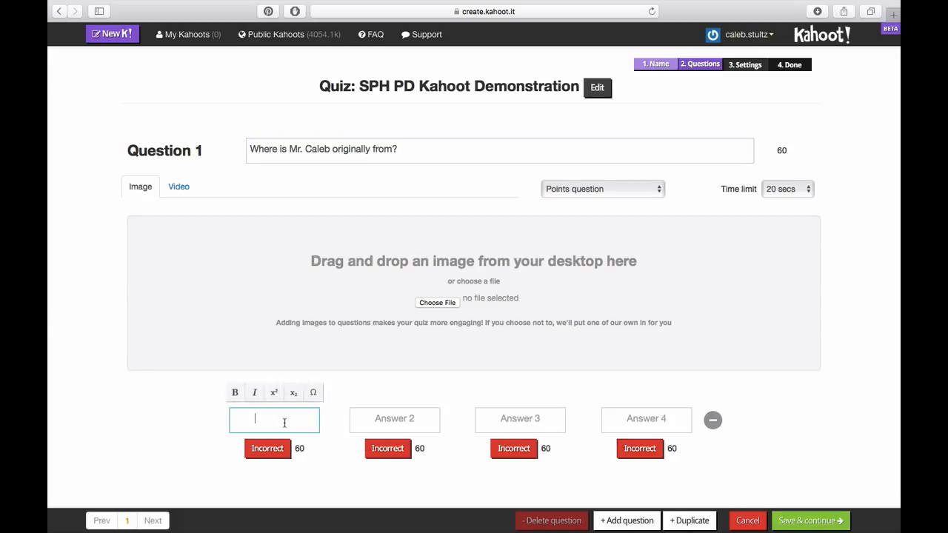
{"action": "type", "text": "Chicago"}
{"action": "left_click", "coordinate": [416, 423]}
{"action": "type", "text": "P"}
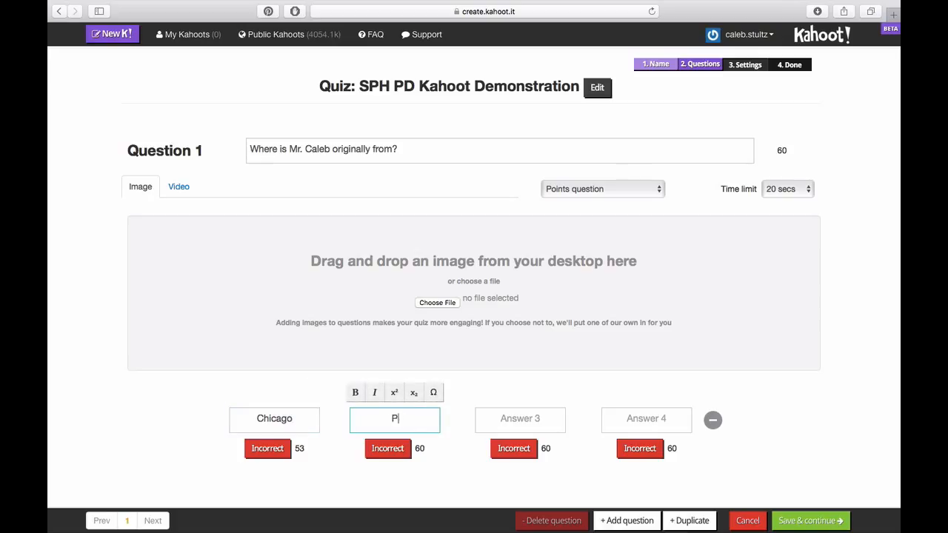
{"action": "type", "text": "ortland"}
{"action": "left_click", "coordinate": [536, 423]}
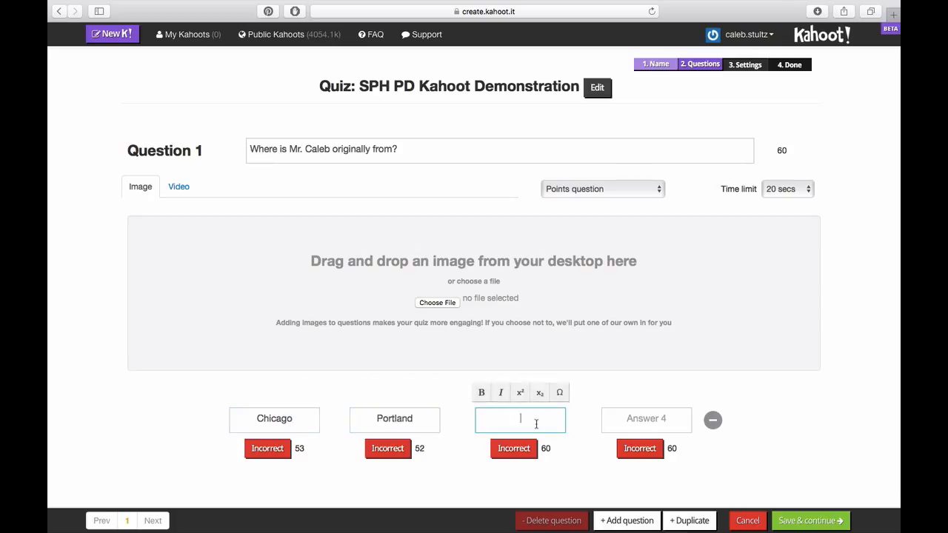
{"action": "type", "text": "Tampa"}
{"action": "left_click", "coordinate": [641, 423]}
{"action": "type", "text": "Jakarta"}
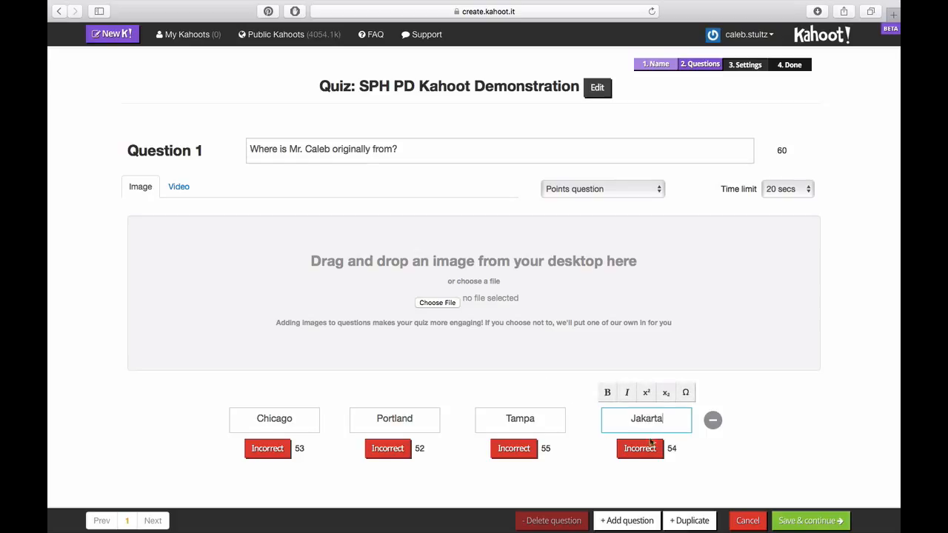
{"action": "left_click", "coordinate": [167, 434]}
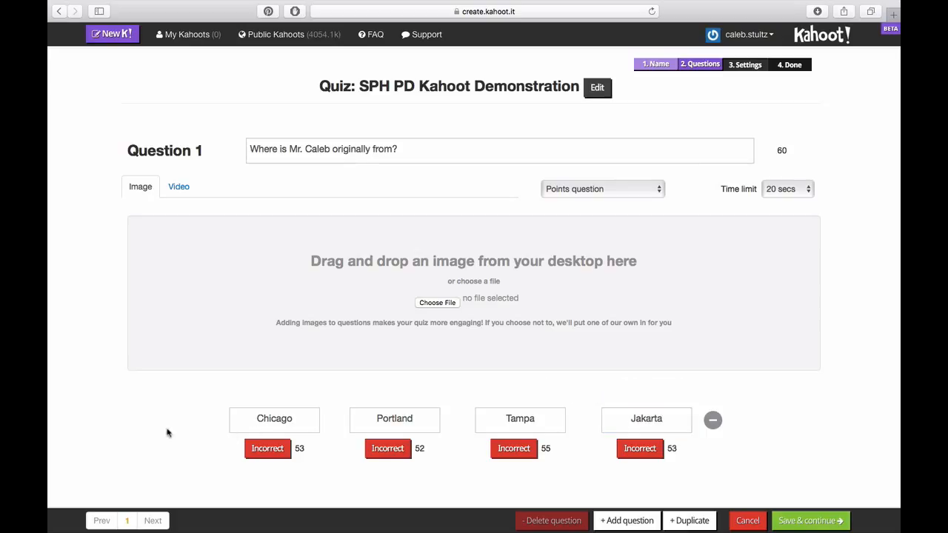
{"action": "left_click", "coordinate": [382, 452]}
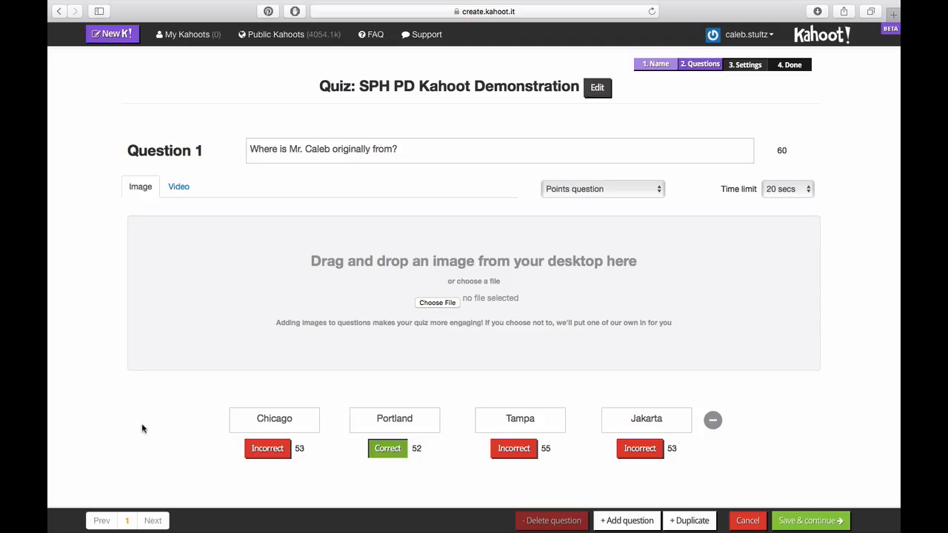
{"action": "left_click", "coordinate": [623, 522]}
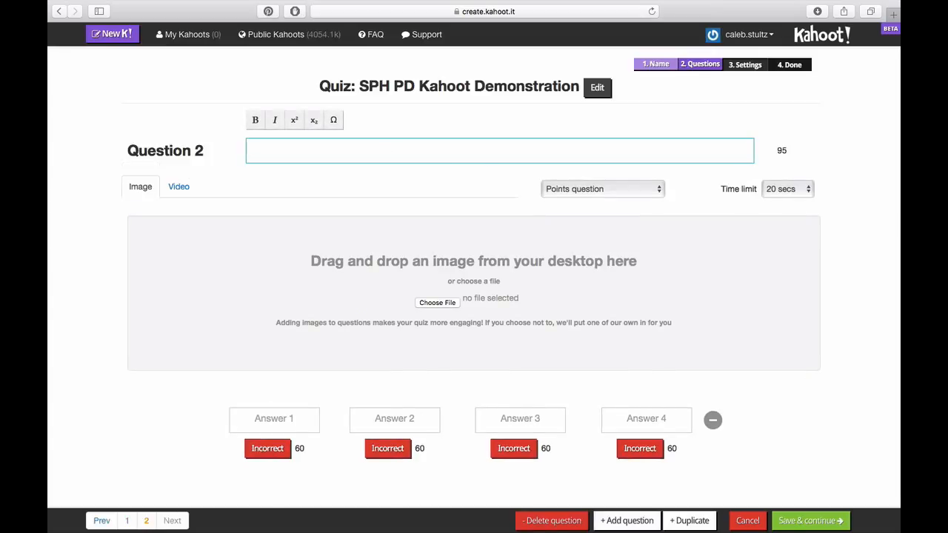
Step: Write Question 2 'What is the color of the sky?' with answers Green, Purple, Blue, Yellow
{"action": "type", "text": "What is the color of the"}
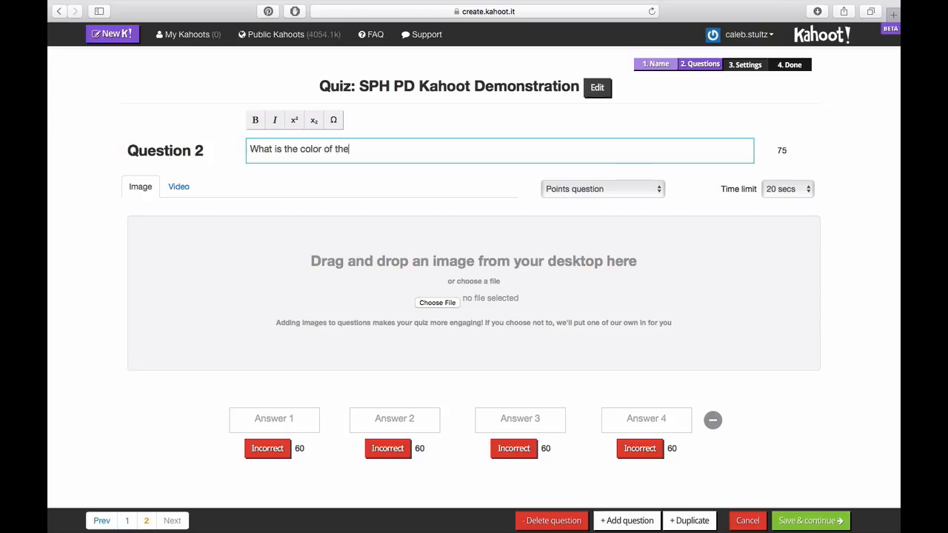
{"action": "type", "text": " sky?"}
{"action": "key", "text": "Tab"}
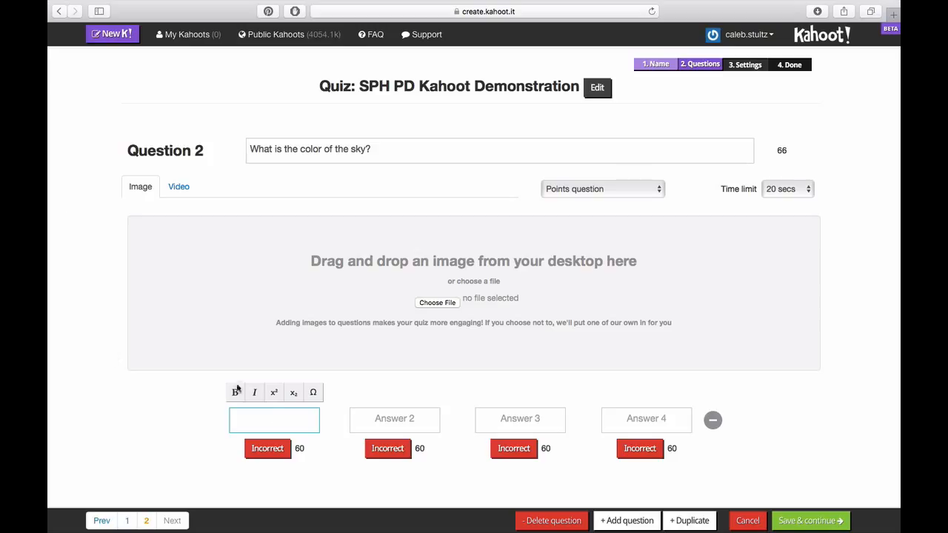
{"action": "type", "text": "Green"}
{"action": "left_click", "coordinate": [391, 417]}
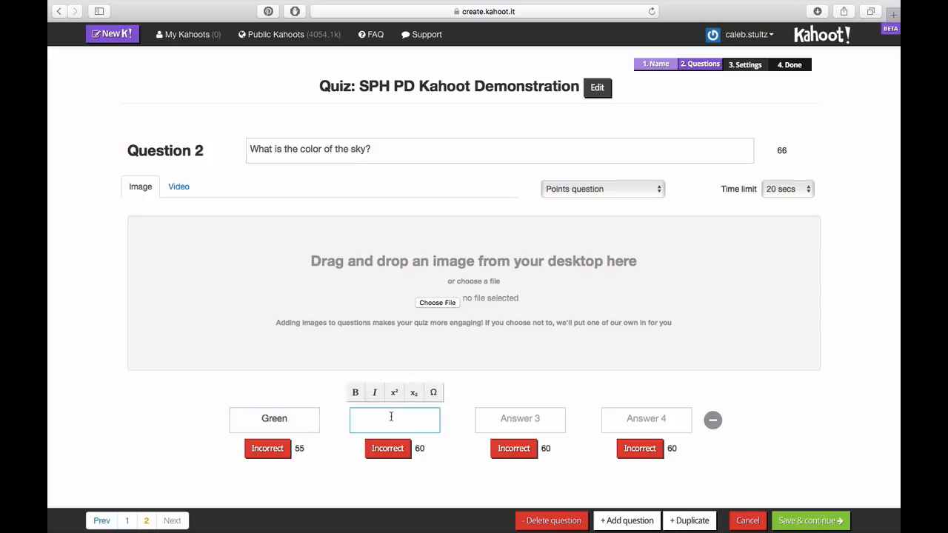
{"action": "type", "text": "Purple"}
{"action": "left_click", "coordinate": [520, 422]}
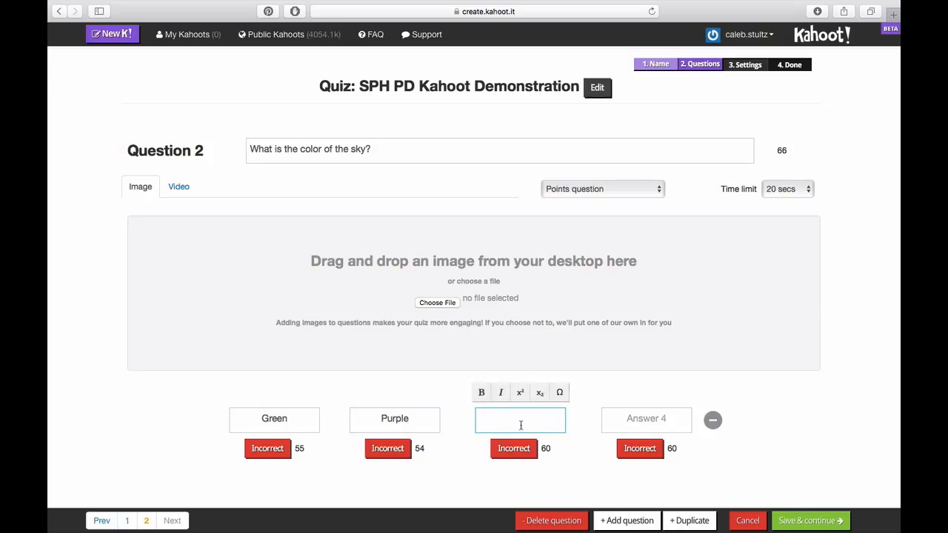
{"action": "type", "text": "Blue"}
{"action": "left_click", "coordinate": [637, 422]}
{"action": "type", "text": "Yellow"}
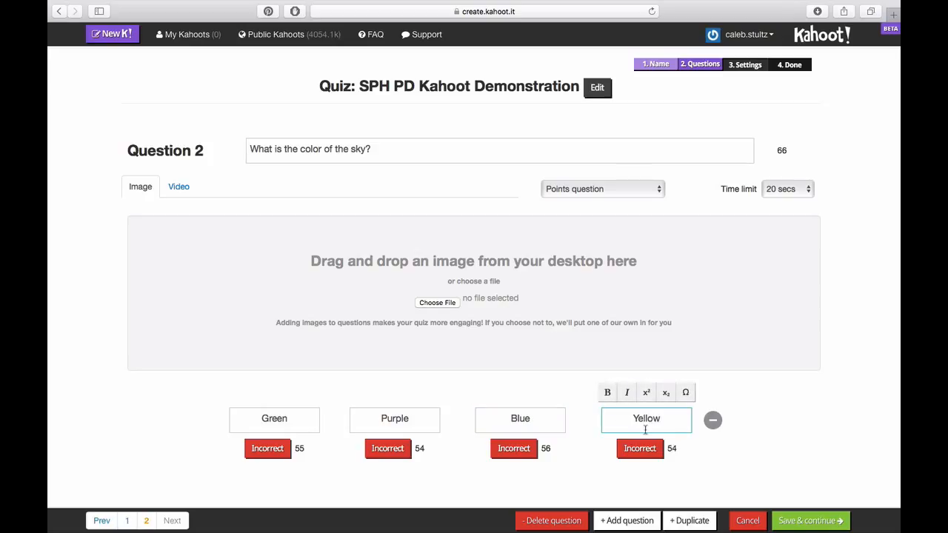
{"action": "left_click", "coordinate": [737, 418]}
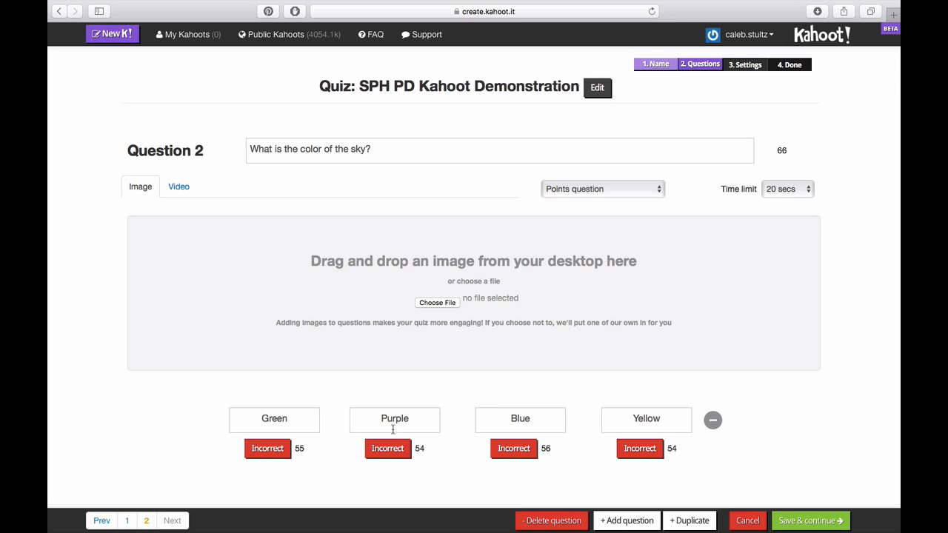
Step: Mark Blue as the correct answer and add Question 3
{"action": "left_click", "coordinate": [626, 521]}
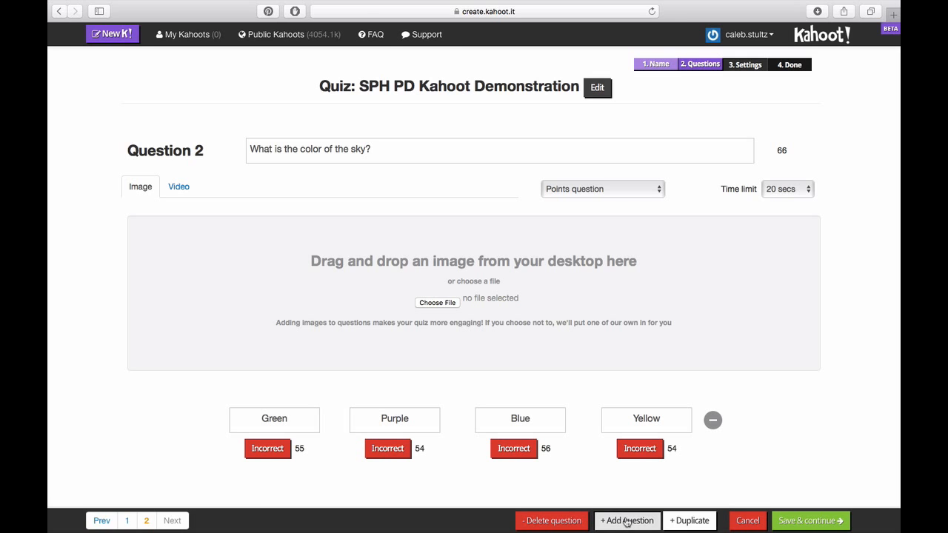
{"action": "scroll", "coordinate": [474, 288], "scroll_direction": "down", "scroll_amount": 2}
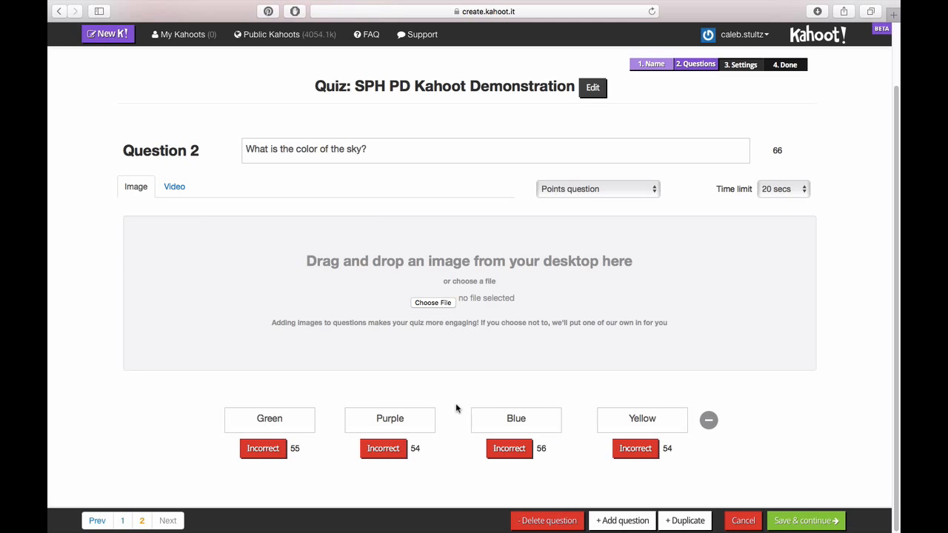
{"action": "left_click", "coordinate": [511, 449]}
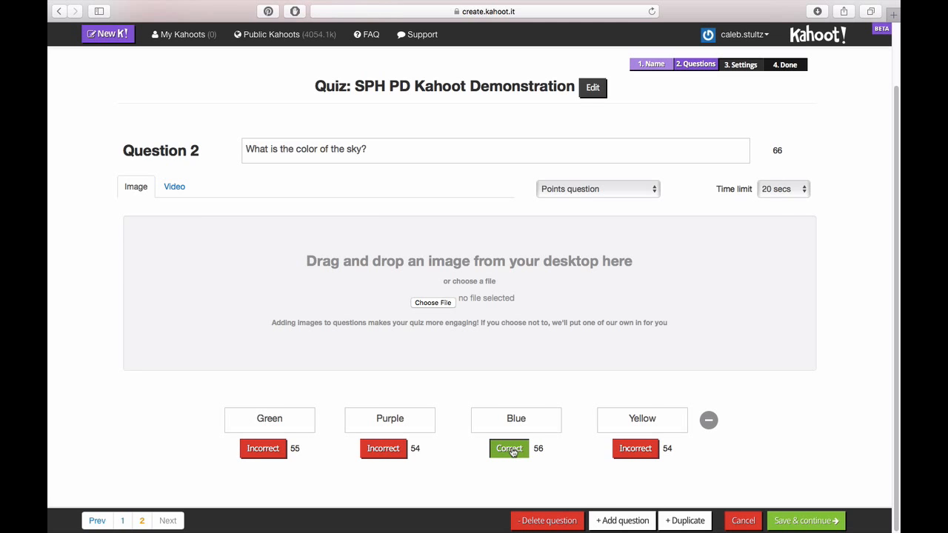
{"action": "left_click", "coordinate": [627, 524]}
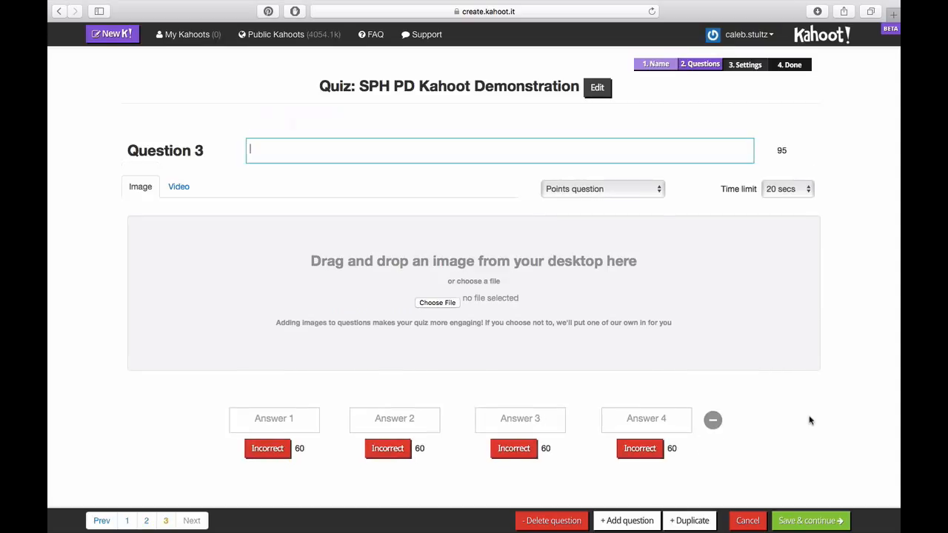
Step: Keep Question 3 as a points question with a 30 secs time limit
{"action": "left_click", "coordinate": [580, 191]}
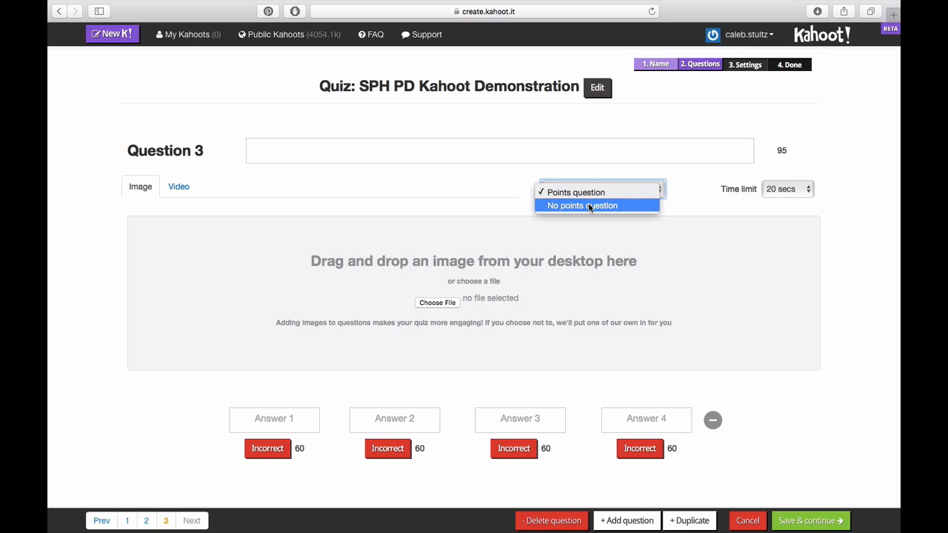
{"action": "left_click", "coordinate": [805, 194]}
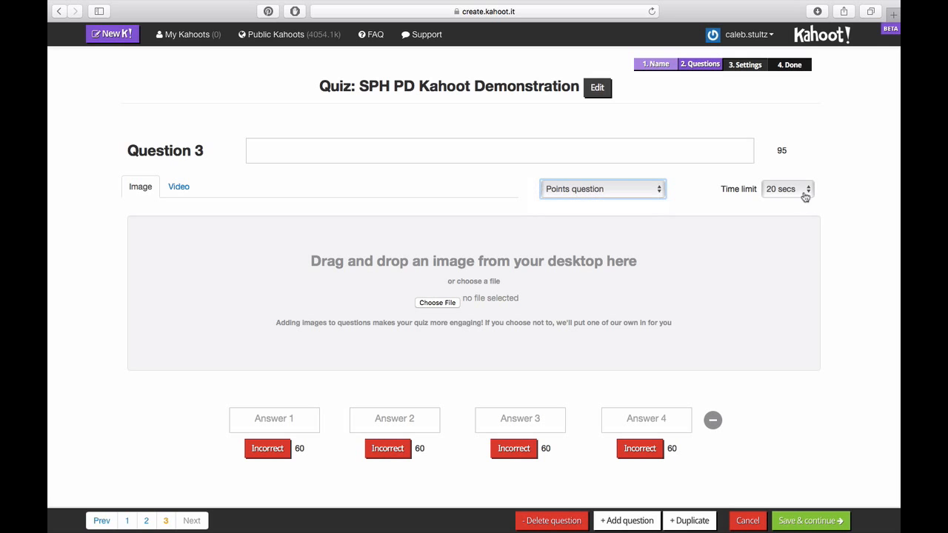
{"action": "left_click", "coordinate": [804, 194]}
{"action": "left_click", "coordinate": [799, 206]}
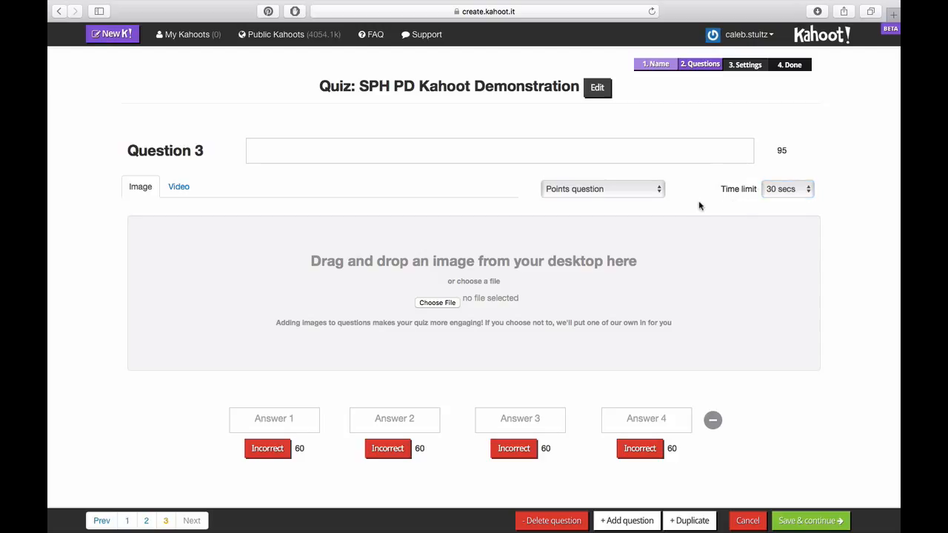
Step: Check the YouTube video fields, return to Image, and try saving the blank question
{"action": "left_click", "coordinate": [179, 187]}
{"action": "left_click", "coordinate": [377, 284]}
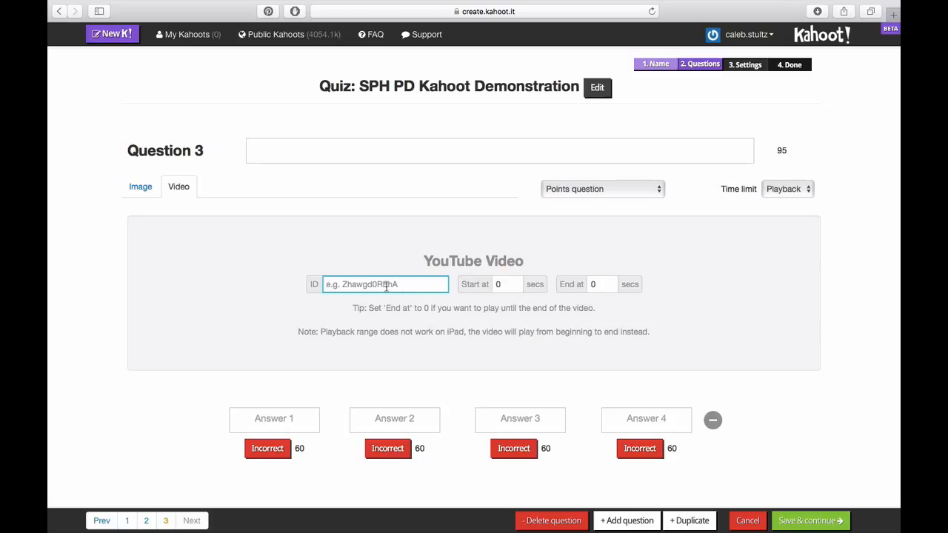
{"action": "left_click", "coordinate": [482, 285]}
{"action": "left_click", "coordinate": [601, 285]}
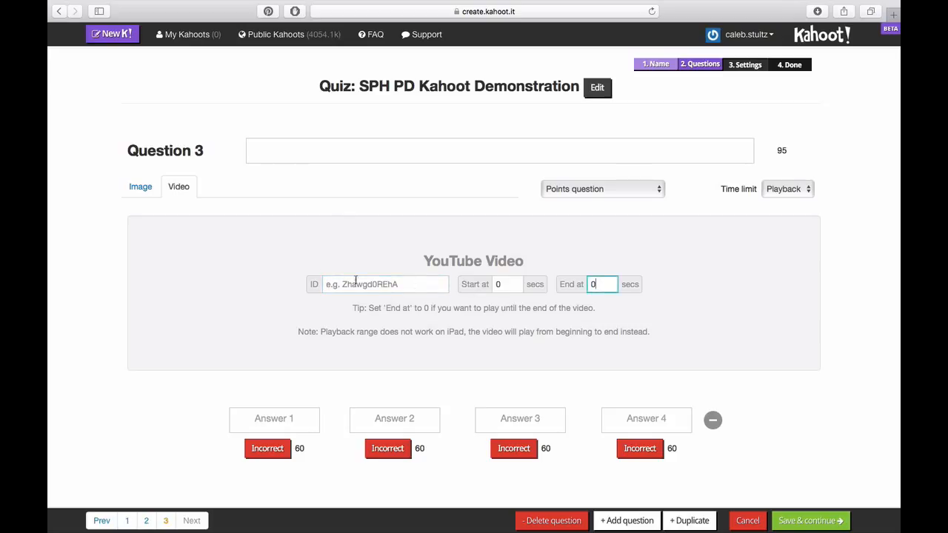
{"action": "left_click", "coordinate": [282, 272]}
{"action": "left_click", "coordinate": [343, 156]}
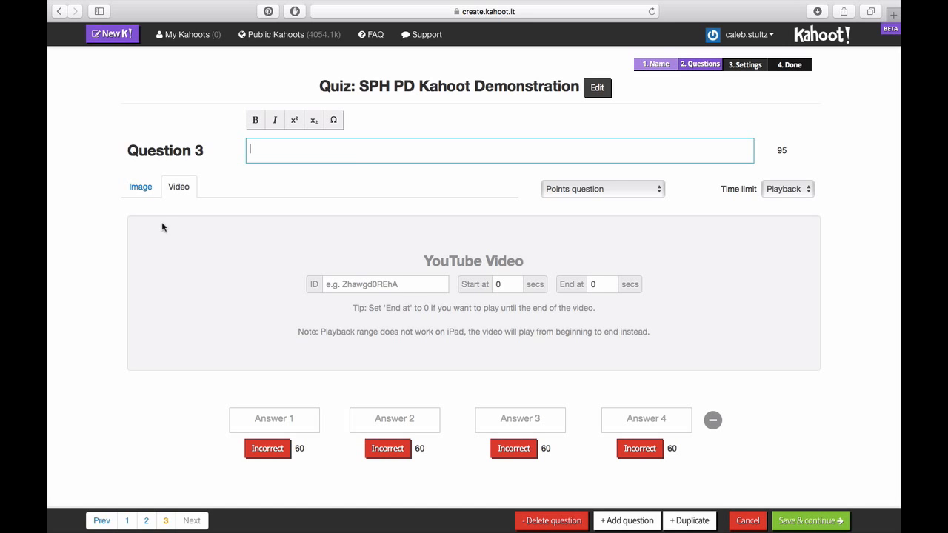
{"action": "left_click", "coordinate": [141, 190]}
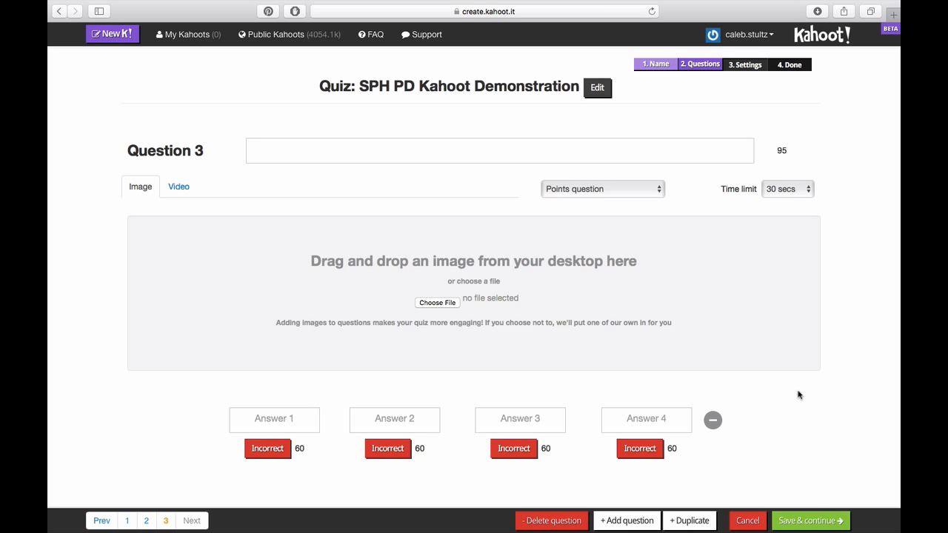
{"action": "left_click", "coordinate": [810, 523]}
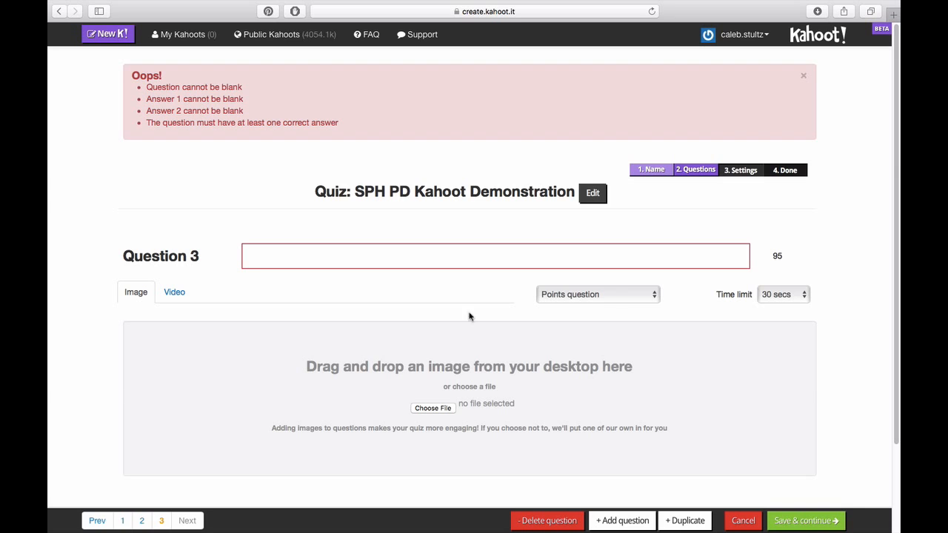
Step: Delete empty Question 3, save the two remaining questions, and keep their order
{"action": "left_click", "coordinate": [567, 522]}
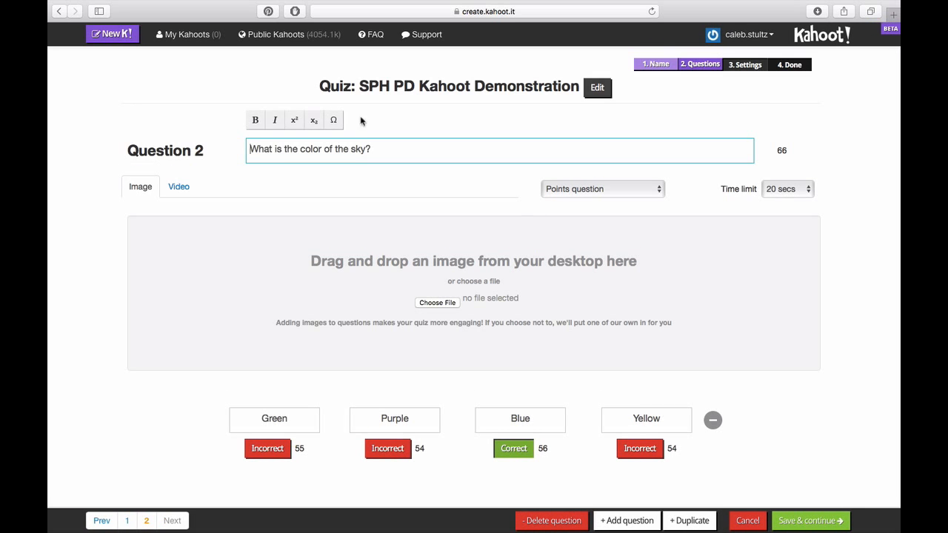
{"action": "left_click", "coordinate": [790, 523]}
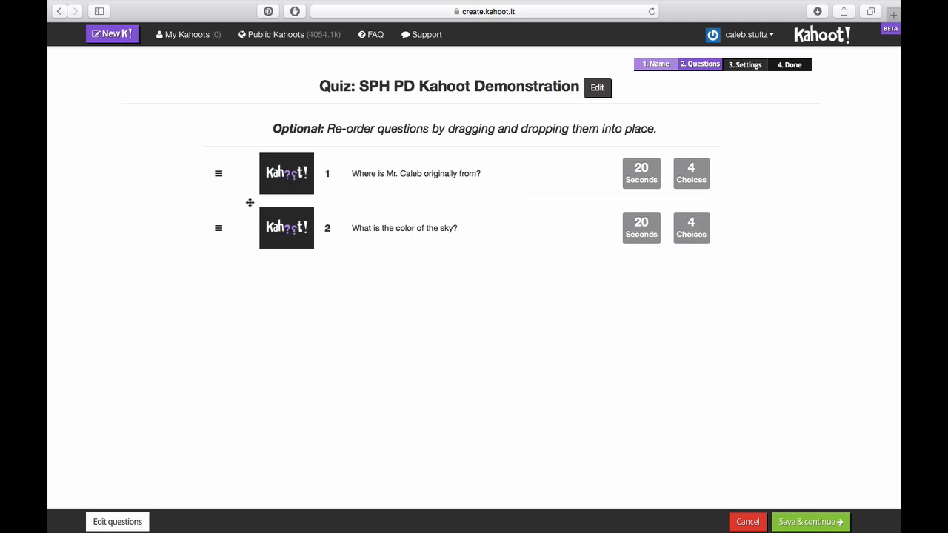
{"action": "mouse_move", "coordinate": [217, 173]}
{"action": "left_mouse_down"}
{"action": "mouse_move", "coordinate": [218, 261]}
{"action": "mouse_move", "coordinate": [220, 173]}
{"action": "left_mouse_up"}
{"action": "left_click", "coordinate": [817, 524]}
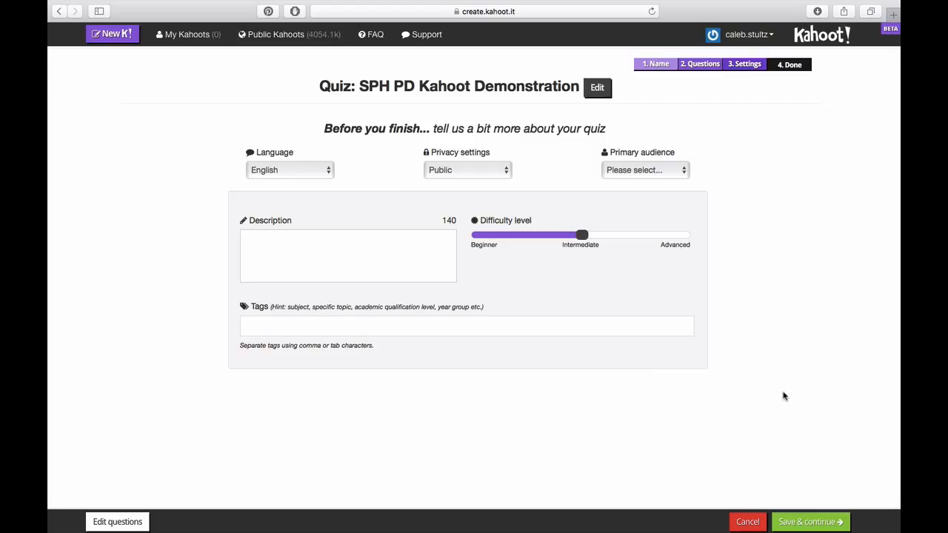
Step: Keep the quiz Public and set its primary audience to Training
{"action": "left_click", "coordinate": [452, 173]}
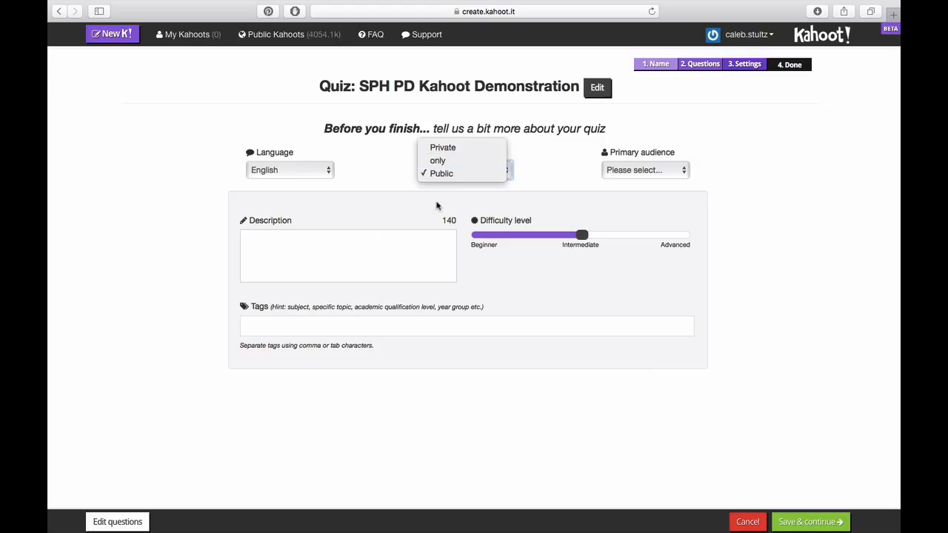
{"action": "left_click", "coordinate": [438, 205]}
{"action": "left_click", "coordinate": [449, 174]}
{"action": "left_click", "coordinate": [449, 174]}
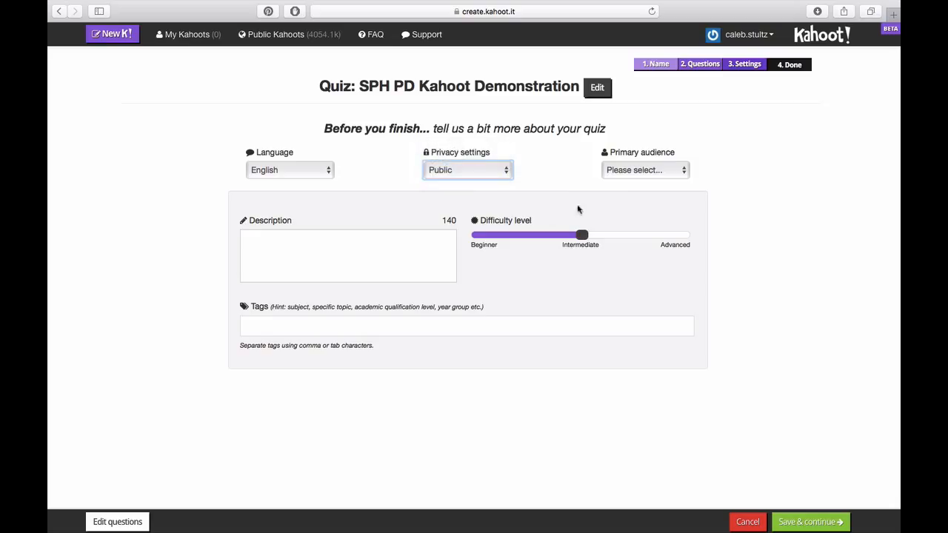
{"action": "left_click", "coordinate": [651, 172]}
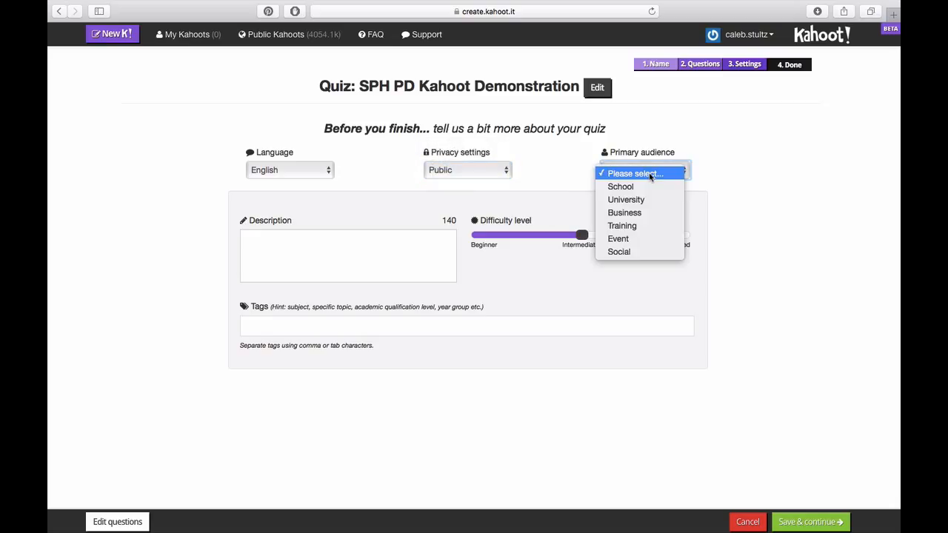
{"action": "left_click", "coordinate": [645, 226]}
Step: Add description 'Questions for the SPH Tech PD 2015', set difficulty to Beginner, and save
{"action": "left_click", "coordinate": [381, 248]}
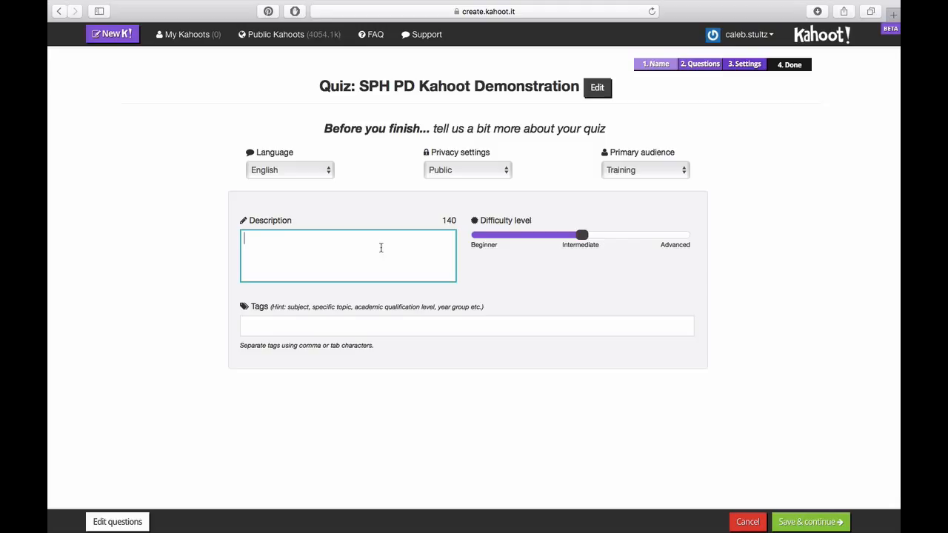
{"action": "type", "text": "Questions for the SPH Tech PD 2015"}
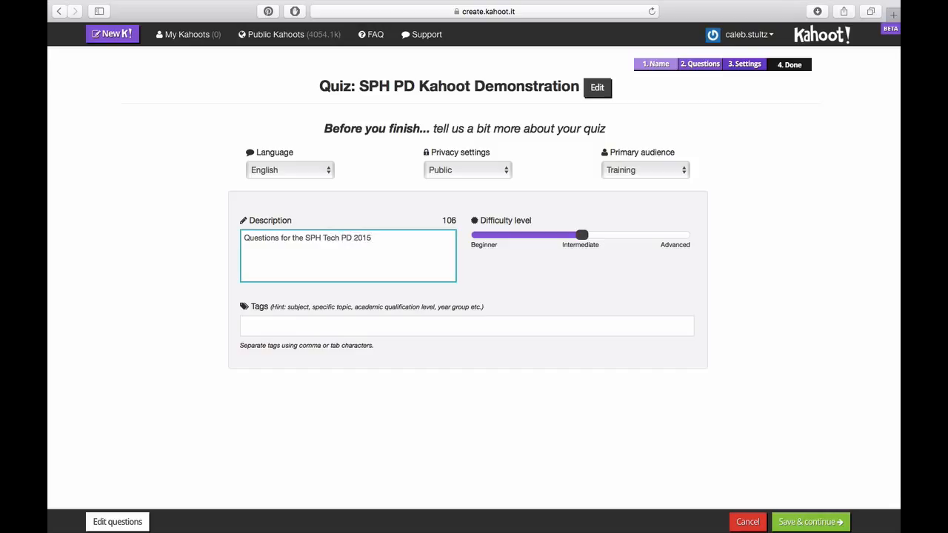
{"action": "left_click_drag", "start_coordinate": [583, 235], "coordinate": [472, 236]}
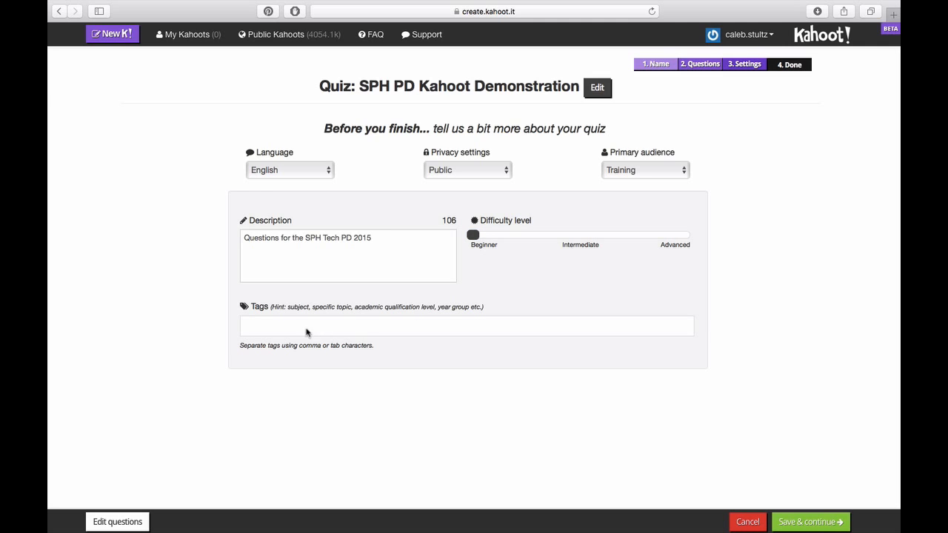
{"action": "left_click", "coordinate": [279, 332]}
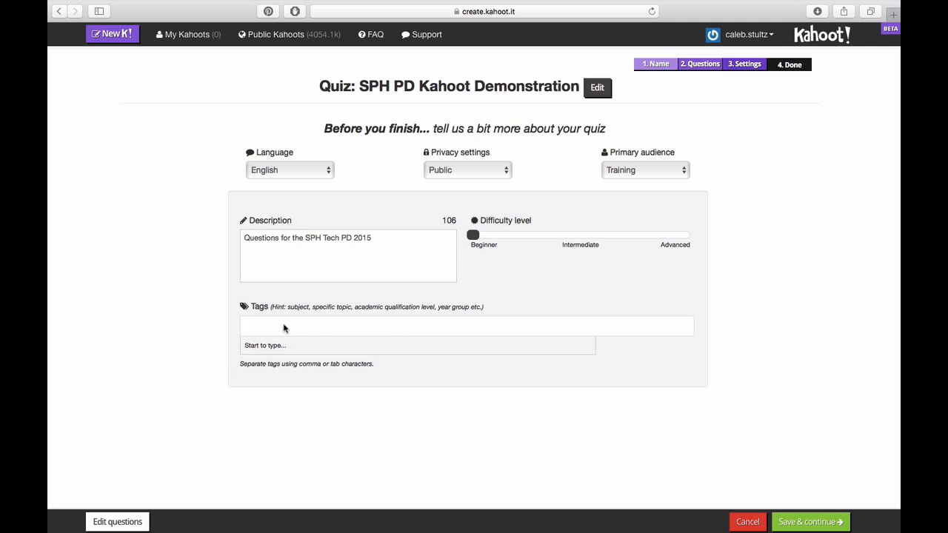
{"action": "left_click", "coordinate": [191, 334]}
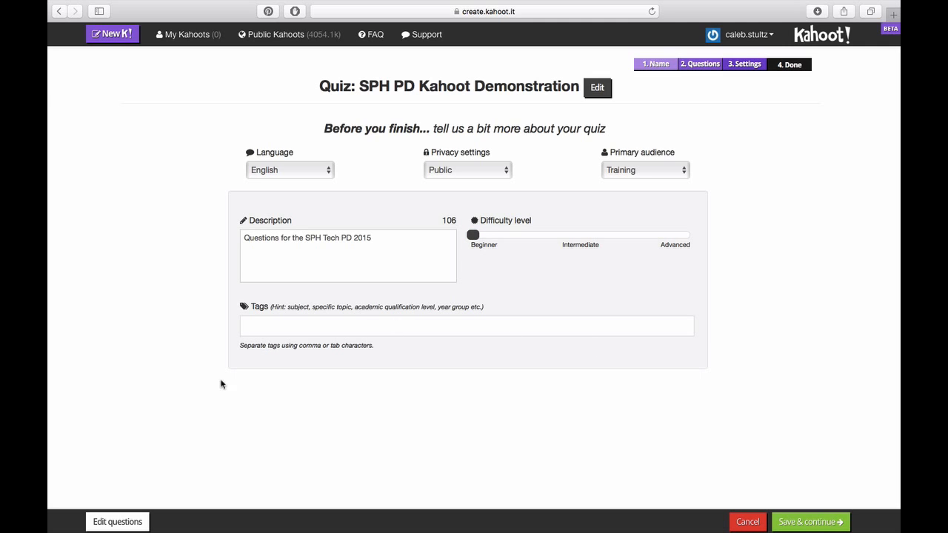
{"action": "left_click", "coordinate": [813, 523]}
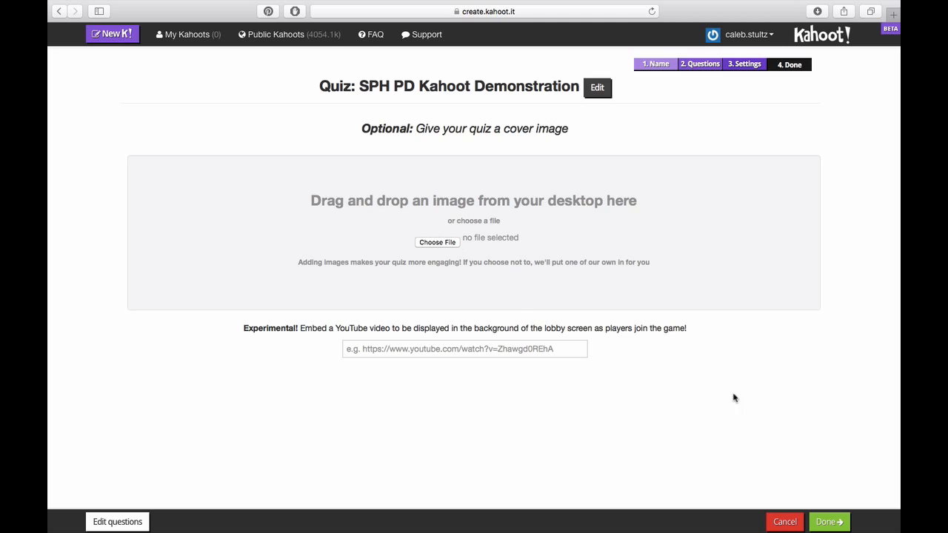
Step: Skip the cover image and lobby video and finish the quiz with Done
{"action": "left_click", "coordinate": [460, 346]}
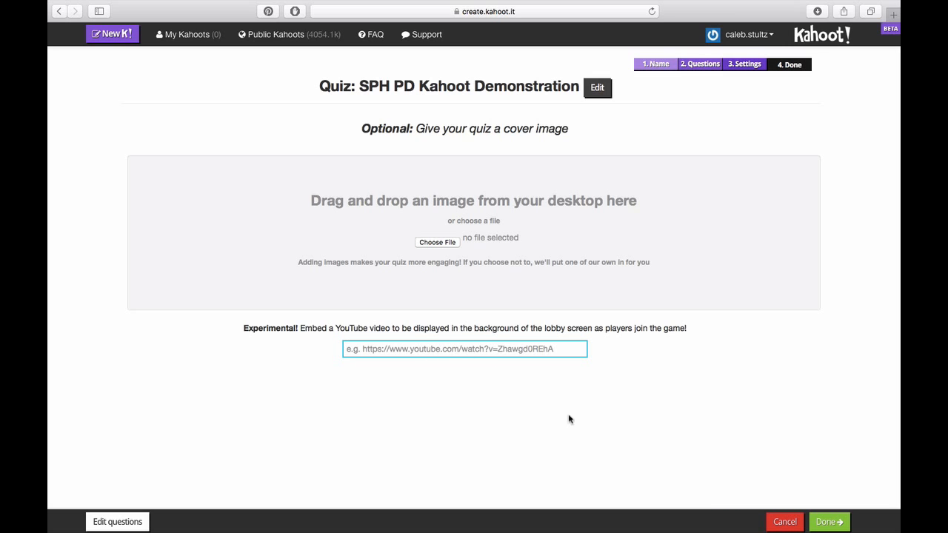
{"action": "left_click", "coordinate": [838, 522]}
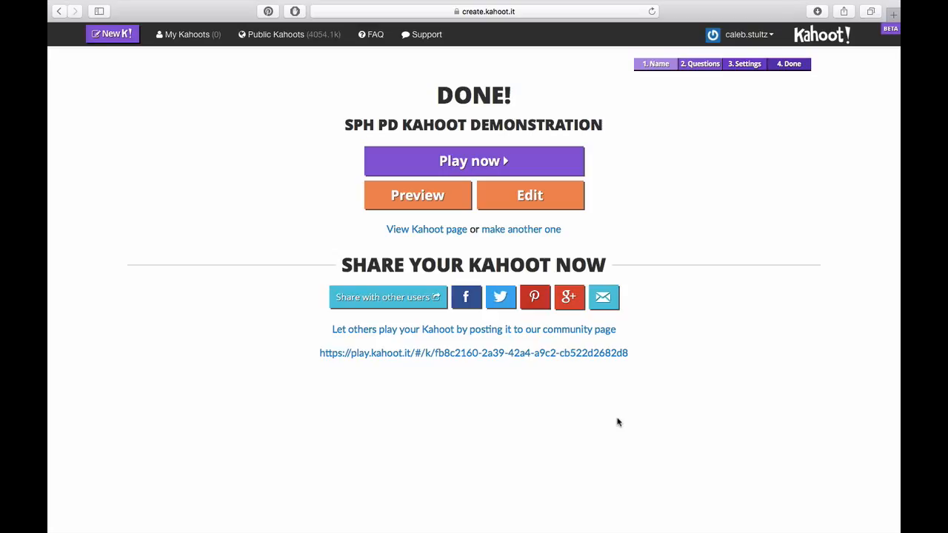
Step: From My Kahoots, launch SPH PD Kahoot Demonstration as a live game
{"action": "left_click", "coordinate": [189, 37]}
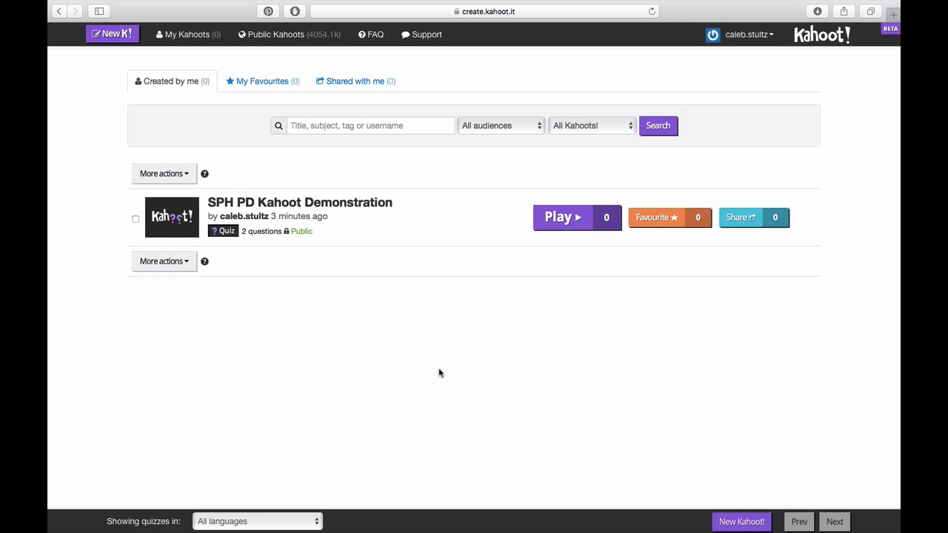
{"action": "left_click", "coordinate": [576, 219]}
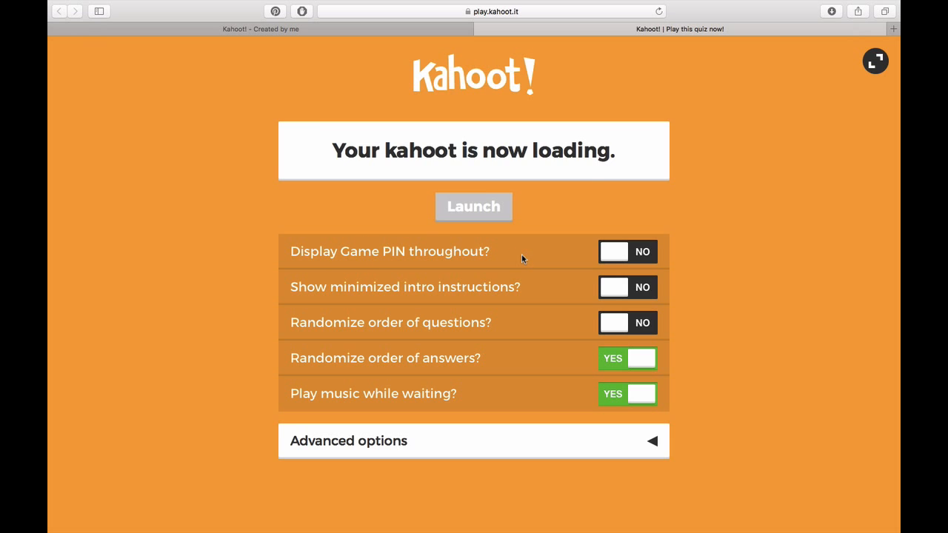
Step: Turn on Display Game PIN, minimized intro instructions and randomized question order, and raise the volume
{"action": "left_click", "coordinate": [608, 257]}
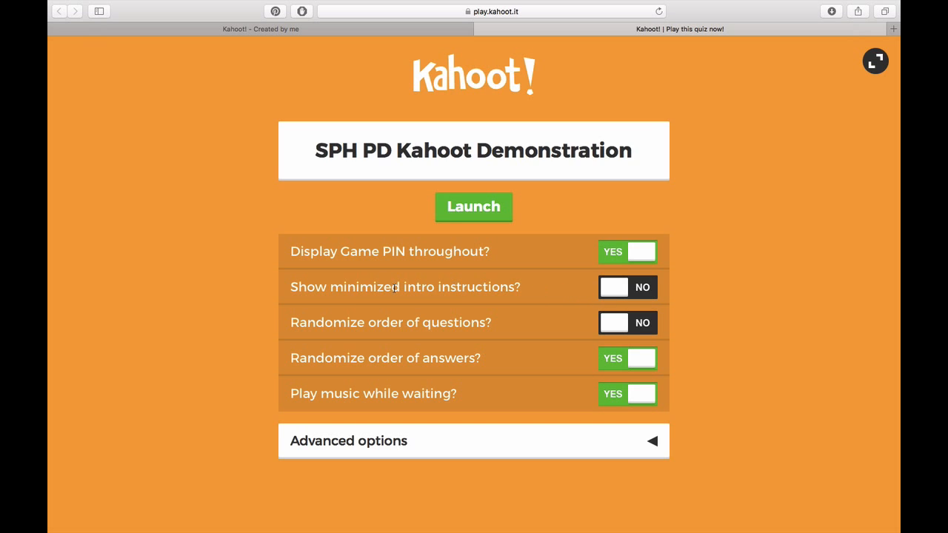
{"action": "left_click", "coordinate": [617, 289]}
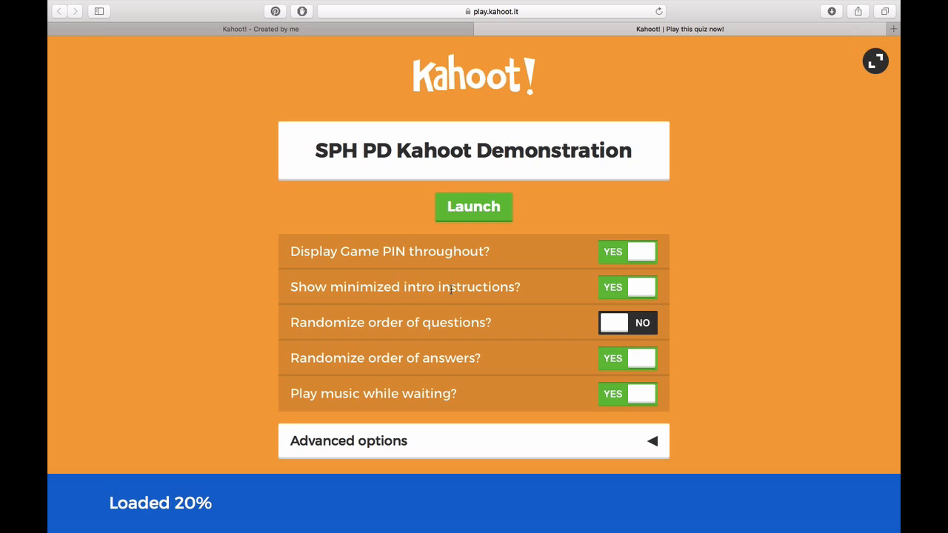
{"action": "left_click", "coordinate": [609, 326]}
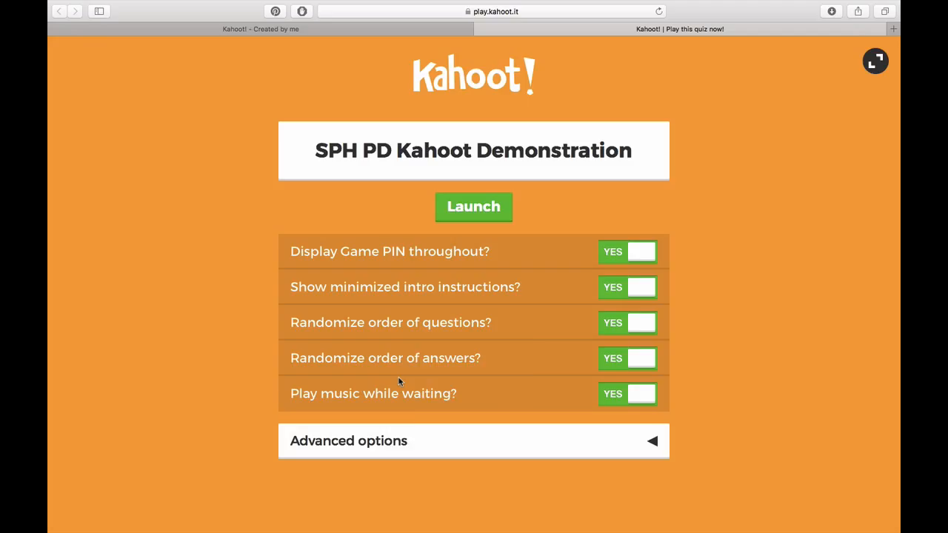
{"action": "key", "text": "XF86AudioRaiseVolume"}
Step: Review the advanced game options and launch the game to its join lobby
{"action": "left_click", "coordinate": [462, 442]}
{"action": "scroll", "coordinate": [461, 443], "scroll_direction": "down", "scroll_amount": 2}
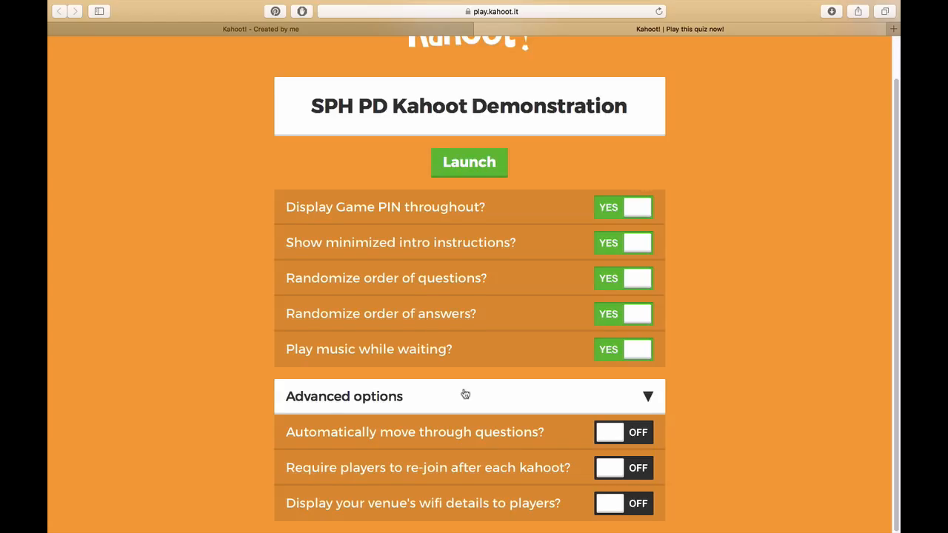
{"action": "scroll", "coordinate": [465, 394], "scroll_direction": "up", "scroll_amount": 1}
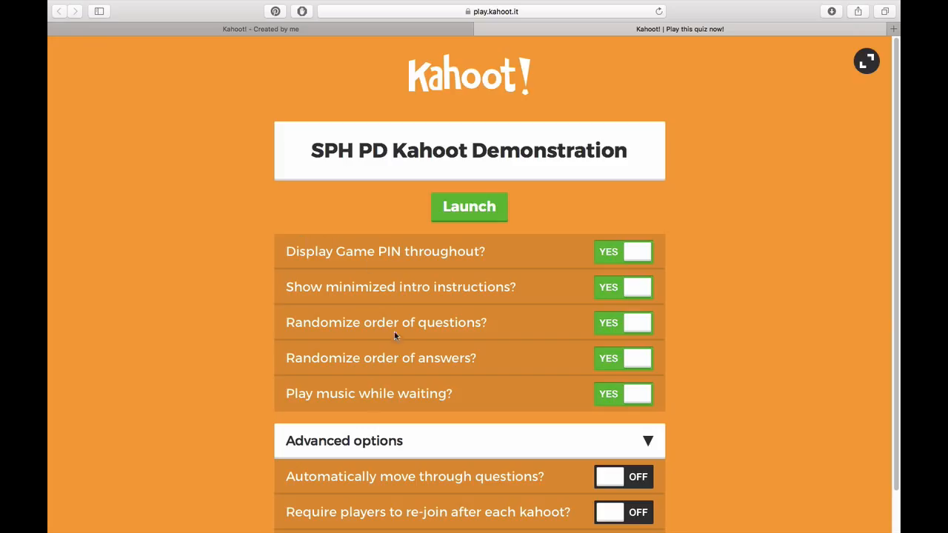
{"action": "scroll", "coordinate": [438, 365], "scroll_direction": "down", "scroll_amount": 1}
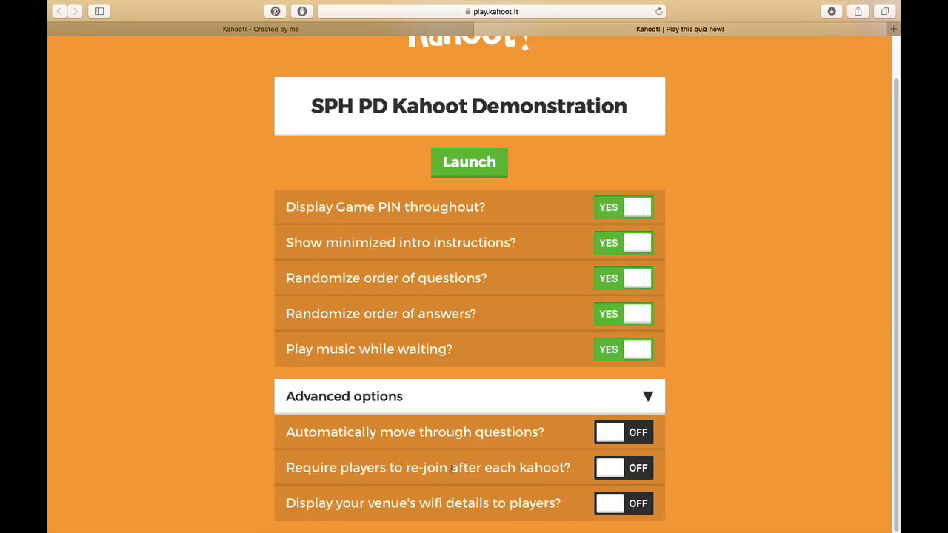
{"action": "scroll", "coordinate": [424, 450], "scroll_direction": "up", "scroll_amount": 1}
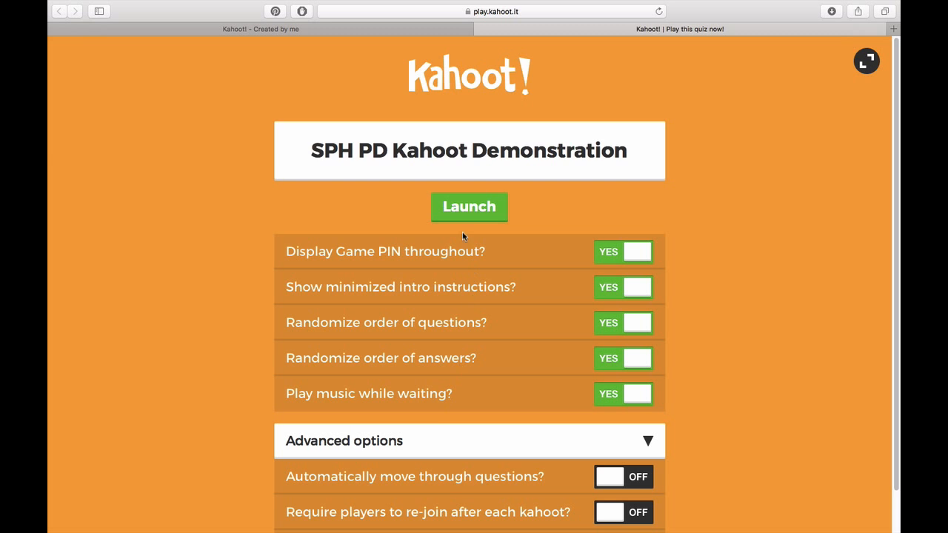
{"action": "left_click", "coordinate": [469, 208]}
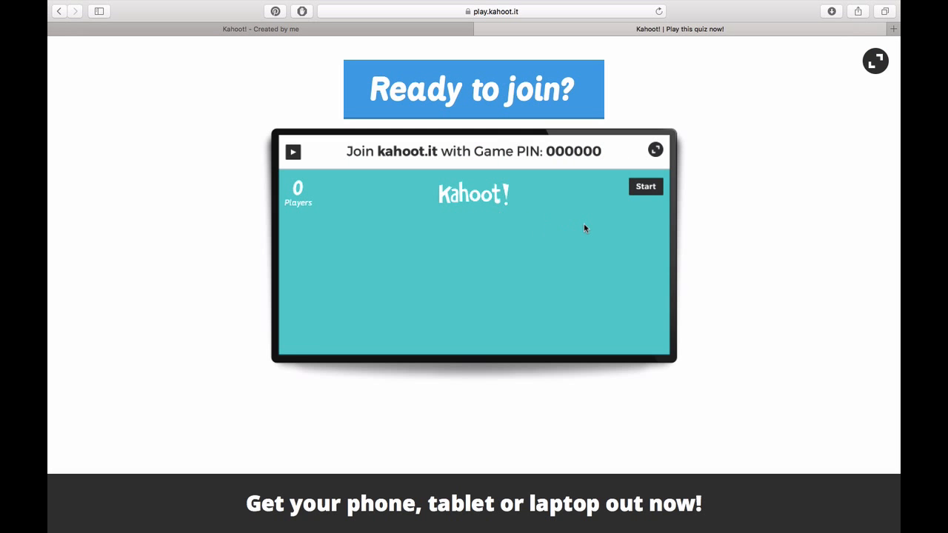
Step: Show the lobby full screen and highlight the Game PIN while a player joins
{"action": "left_click", "coordinate": [876, 64]}
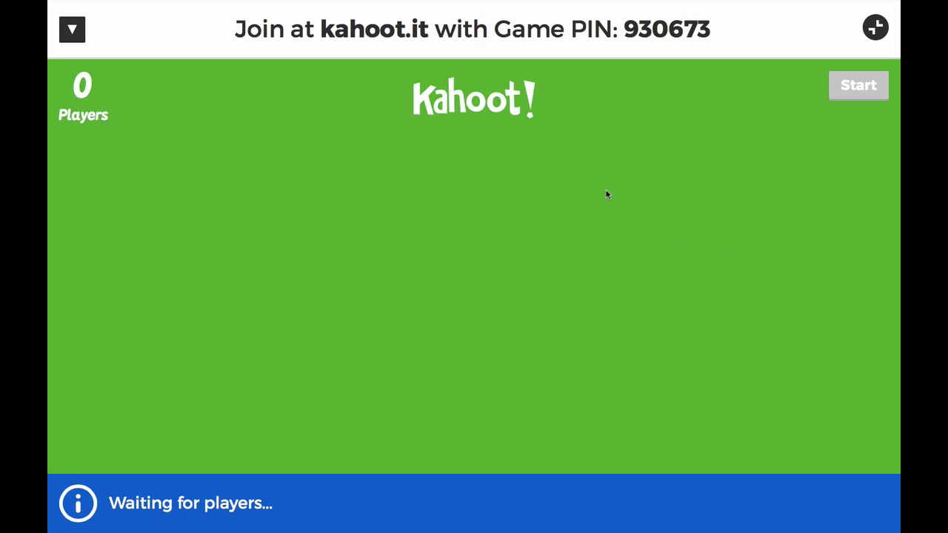
{"action": "double_click", "coordinate": [632, 31]}
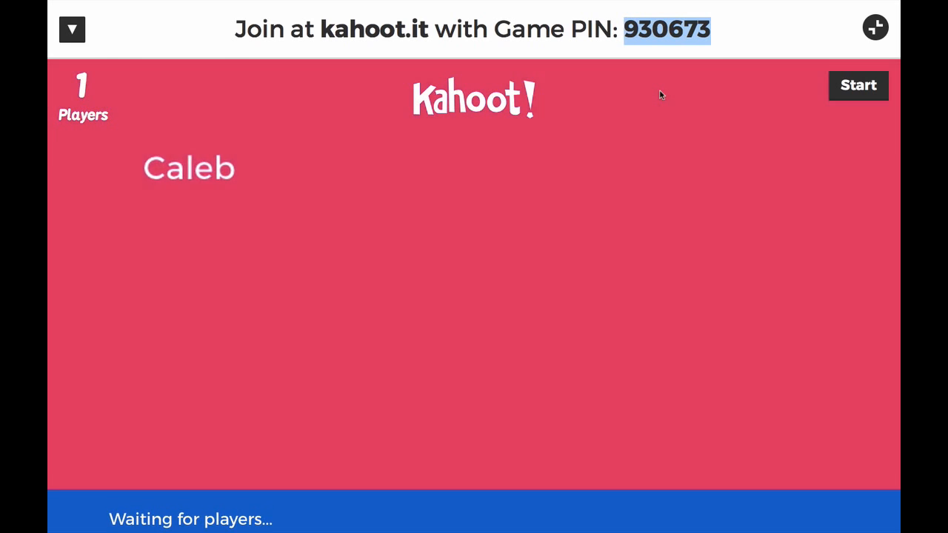
{"action": "mouse_move", "coordinate": [179, 174]}
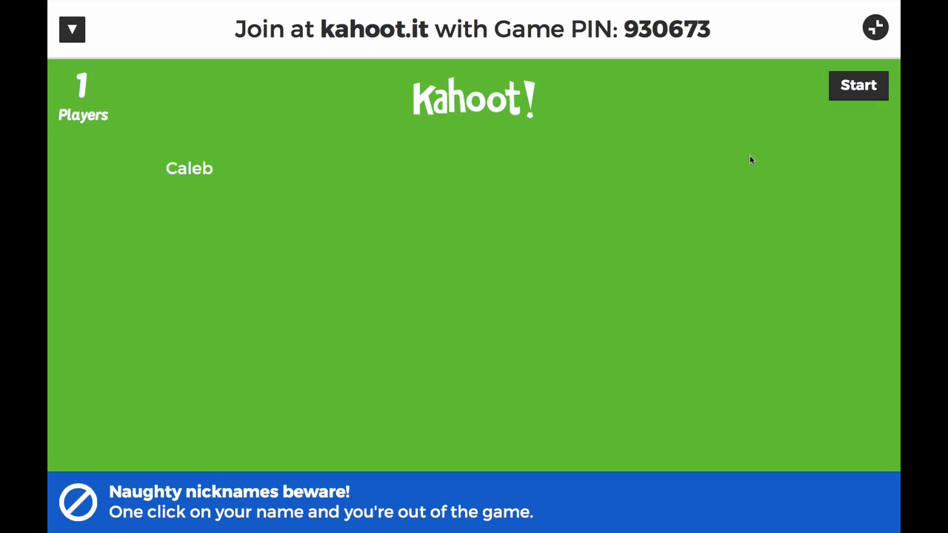
Step: Start the game and play the first question through to the scoreboard, highlighting the 645 score
{"action": "left_click", "coordinate": [855, 93]}
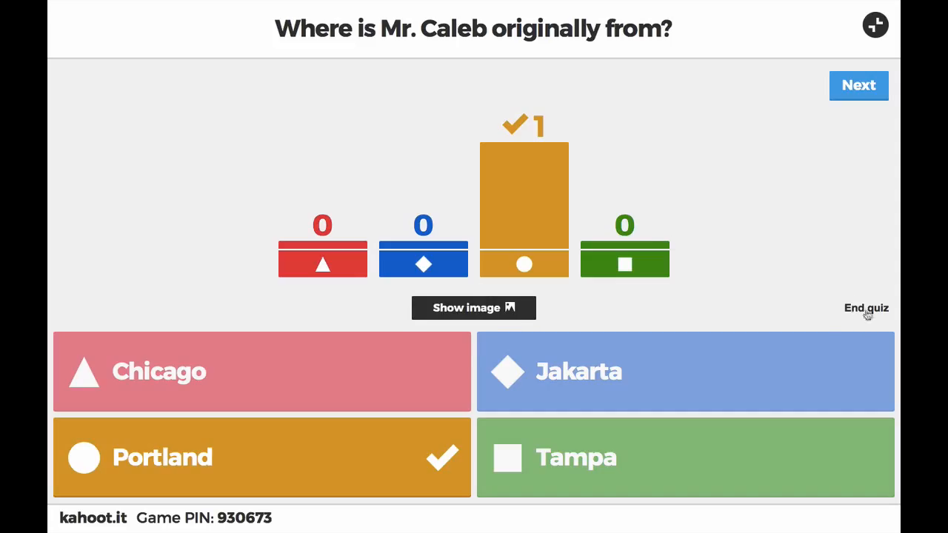
{"action": "left_click", "coordinate": [848, 90]}
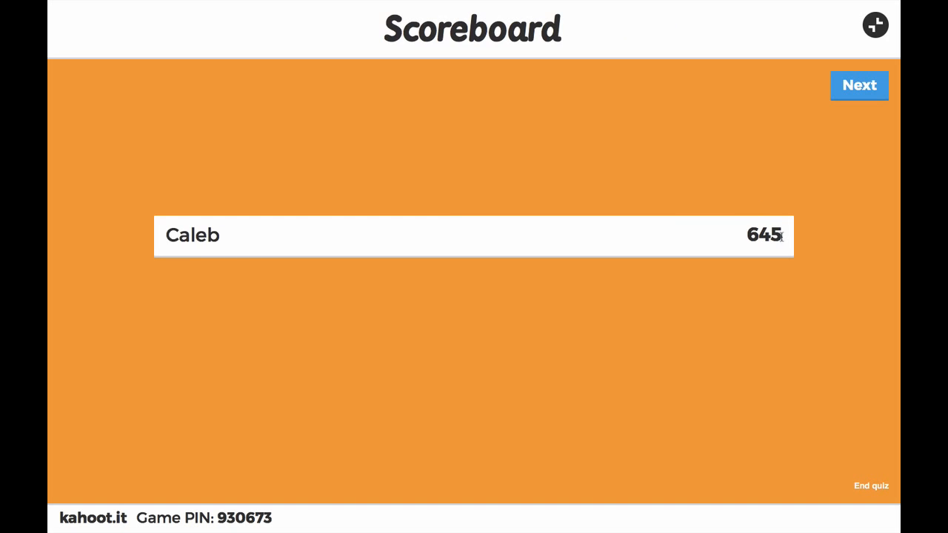
{"action": "left_click_drag", "start_coordinate": [785, 237], "coordinate": [747, 236]}
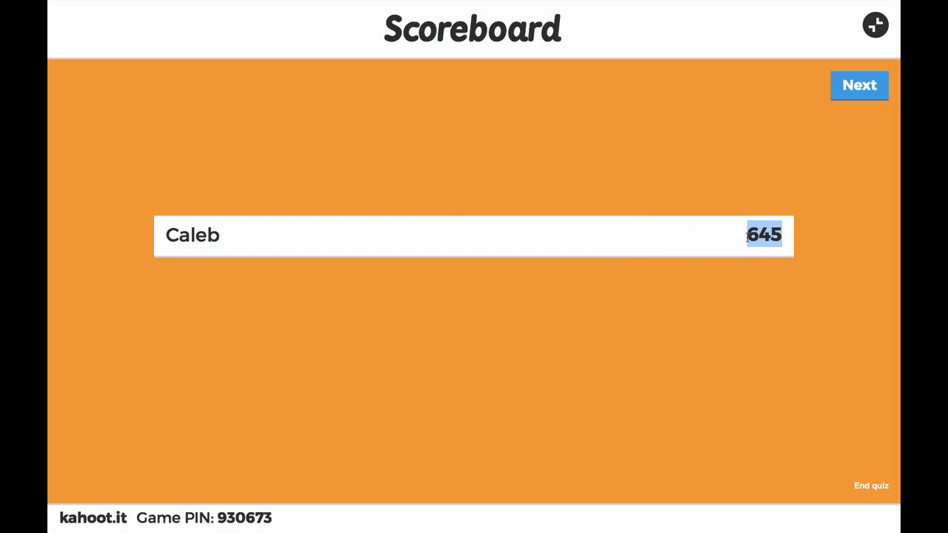
{"action": "left_click", "coordinate": [806, 239]}
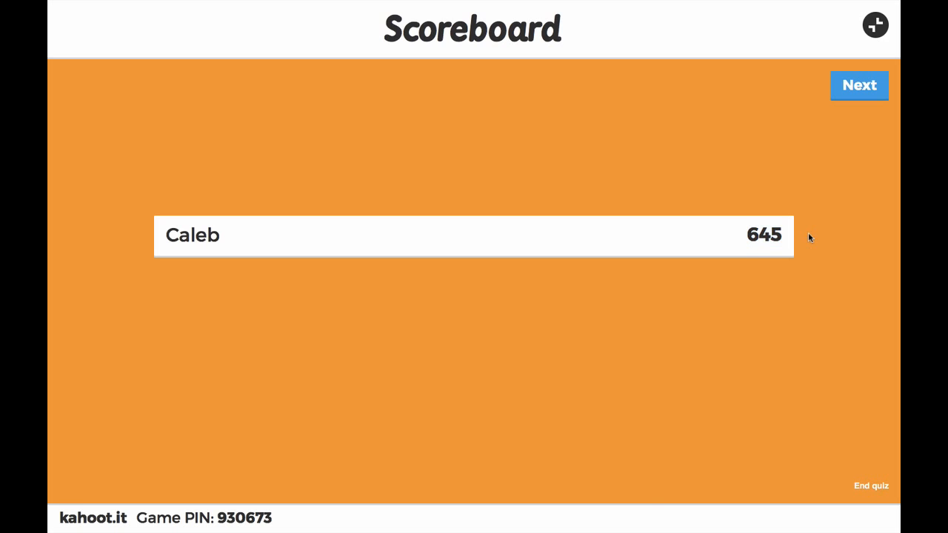
Step: Play the second question, highlighting its text, through to the scoreboard showing 1,548 points
{"action": "left_click", "coordinate": [857, 85]}
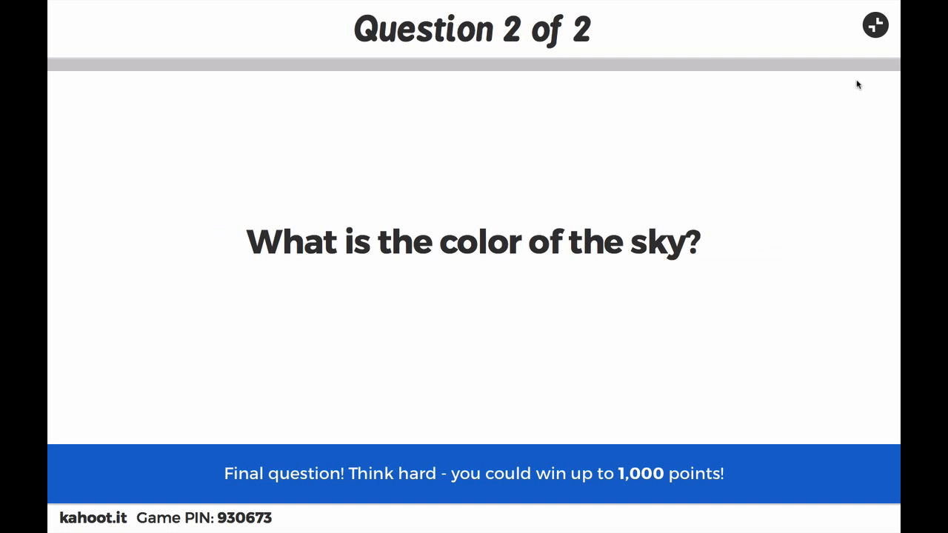
{"action": "left_click_drag", "start_coordinate": [246, 253], "coordinate": [631, 255]}
{"action": "left_click", "coordinate": [740, 258]}
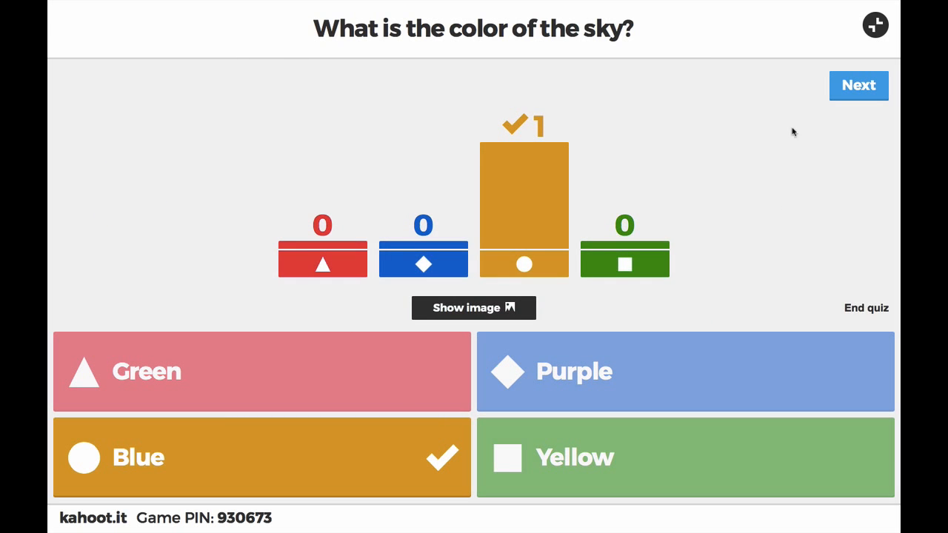
{"action": "left_click", "coordinate": [848, 89]}
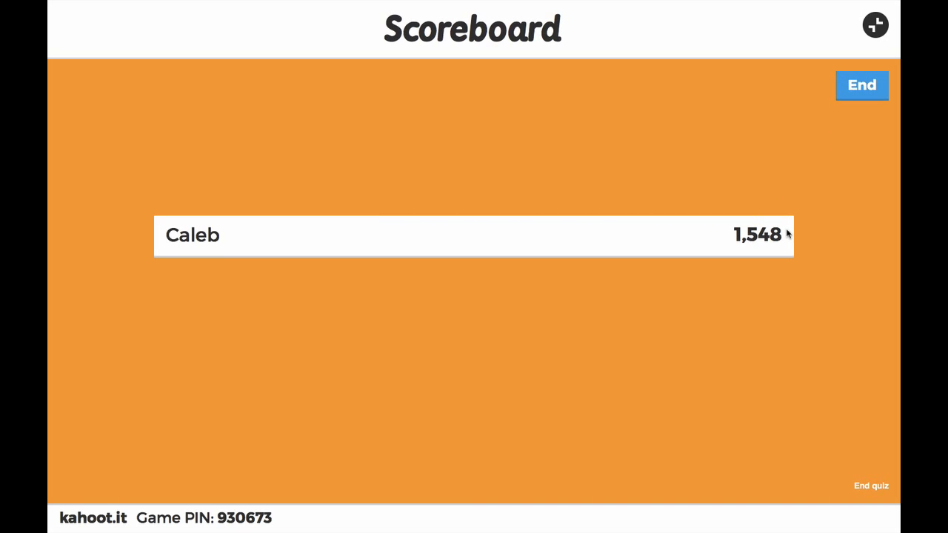
Step: End the game via the top-scorer and feedback screens, then highlight the final 1,548 score
{"action": "left_click", "coordinate": [861, 90]}
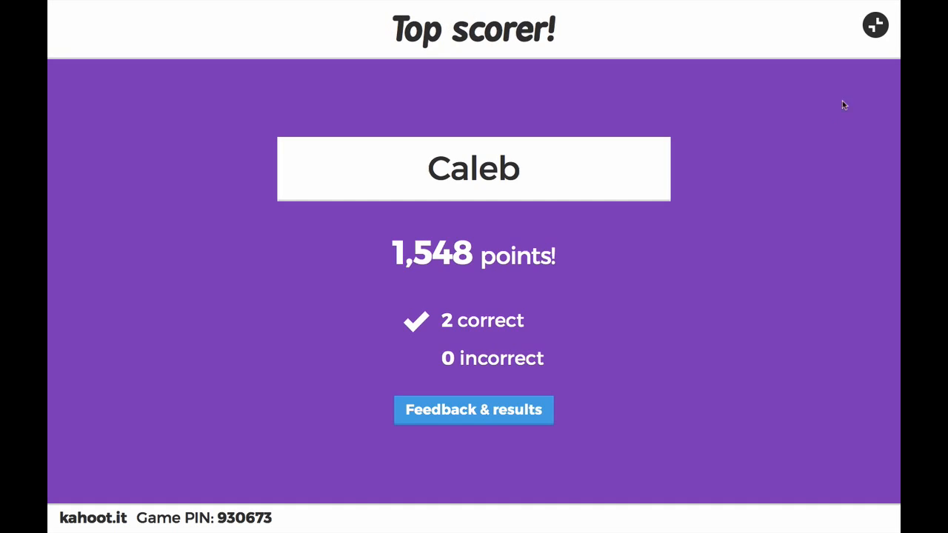
{"action": "left_click", "coordinate": [511, 410]}
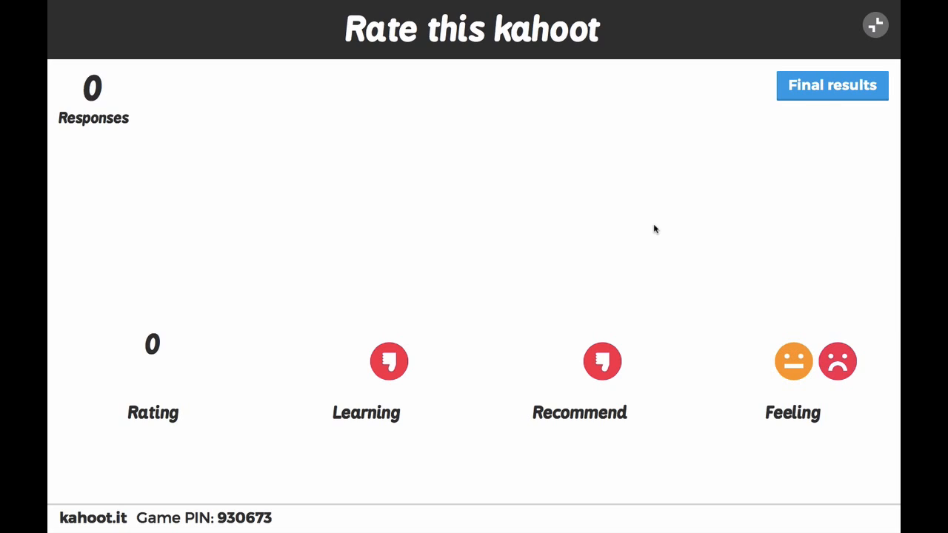
{"action": "left_click", "coordinate": [815, 89]}
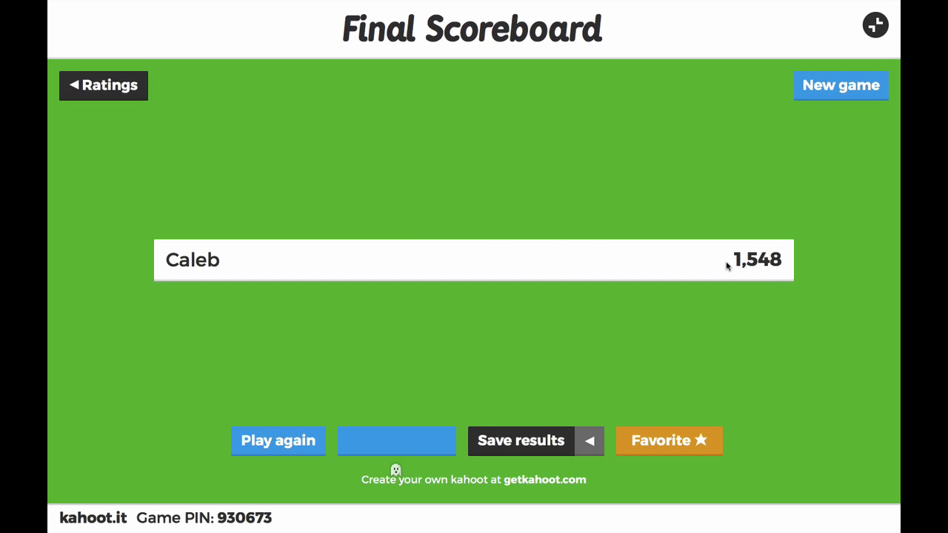
{"action": "left_click_drag", "start_coordinate": [731, 262], "coordinate": [788, 264]}
{"action": "left_click", "coordinate": [760, 334]}
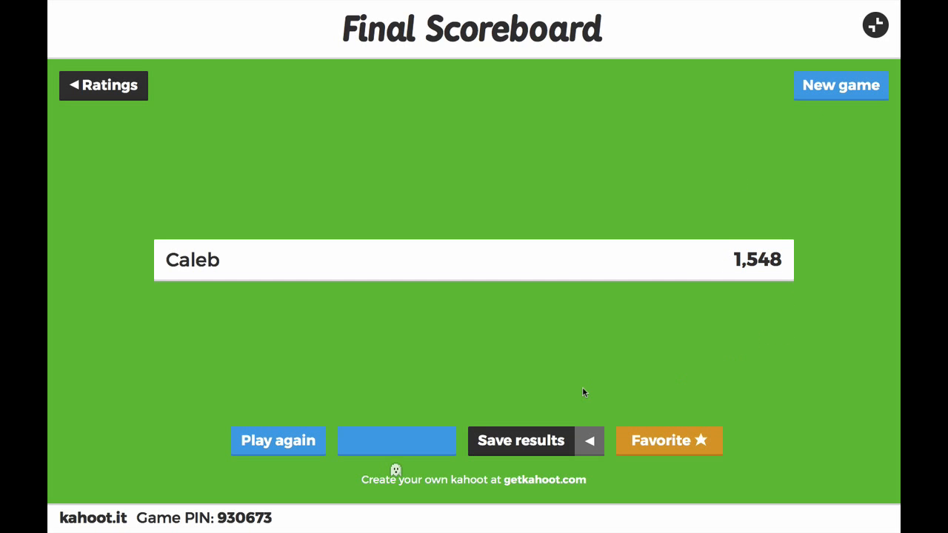